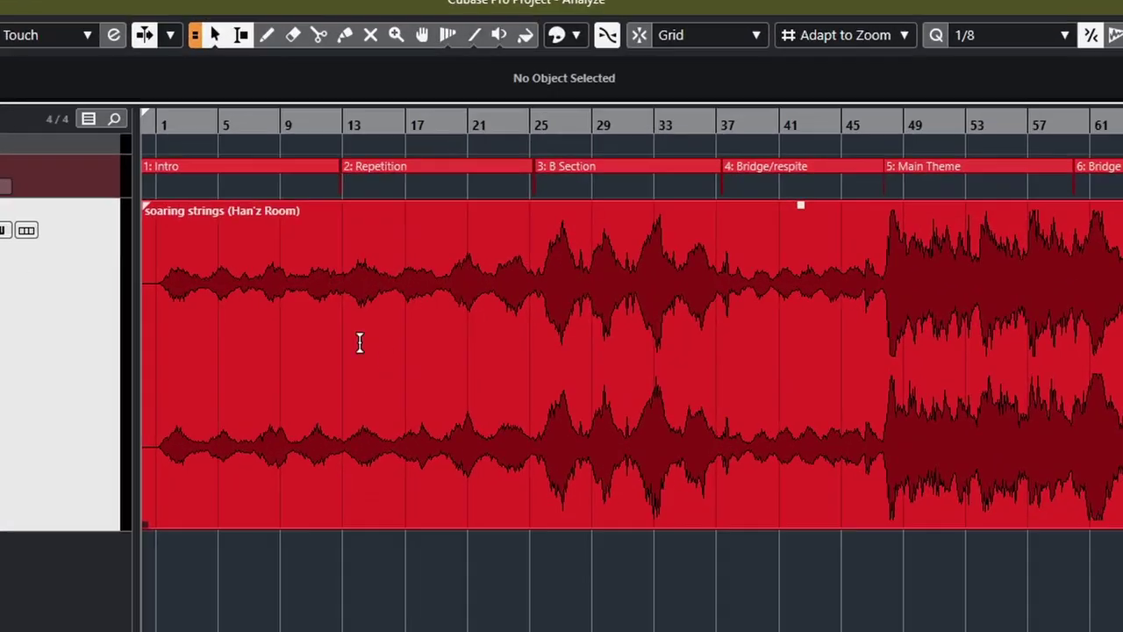
left_click(342, 127)
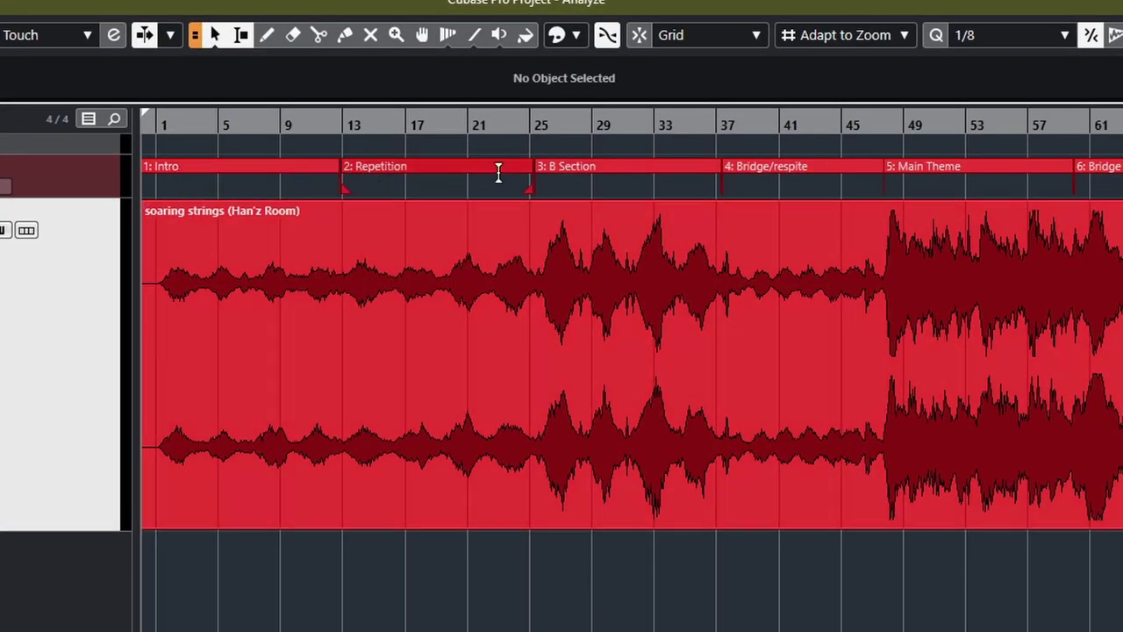
left_click(294, 167)
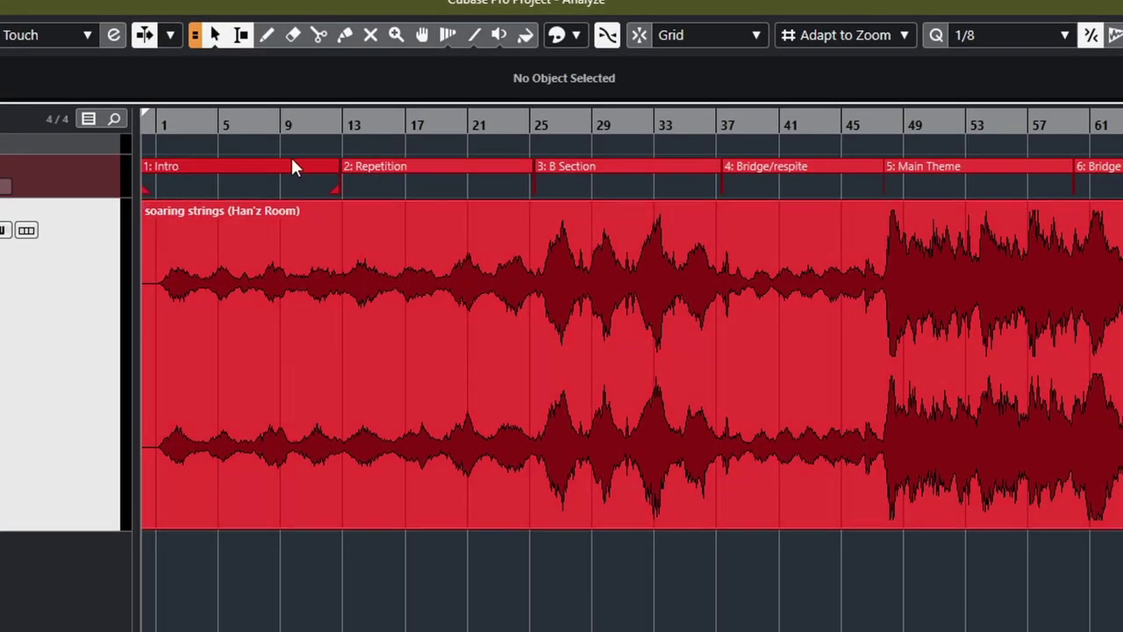
left_click(401, 167)
left_click(645, 167)
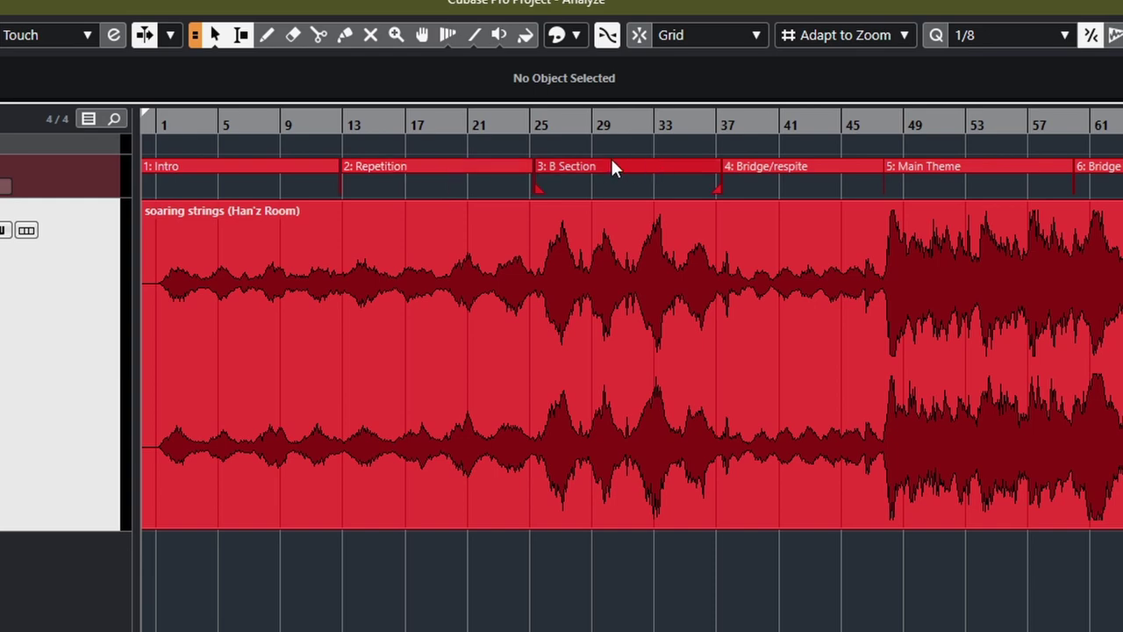
left_click(800, 168)
left_click(940, 169)
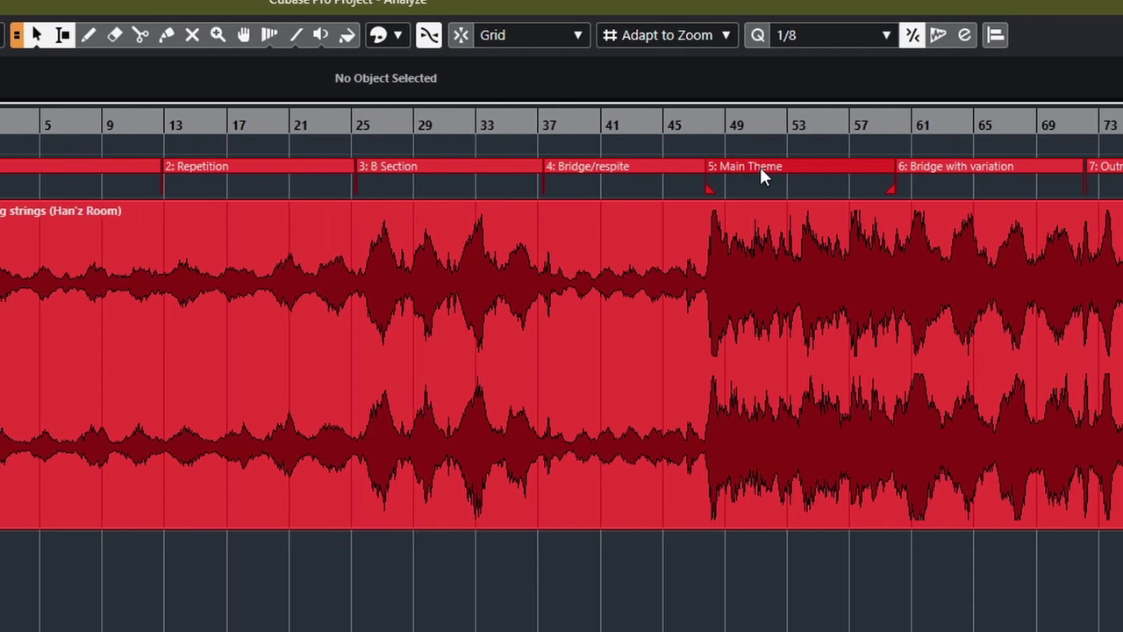
left_click(752, 184)
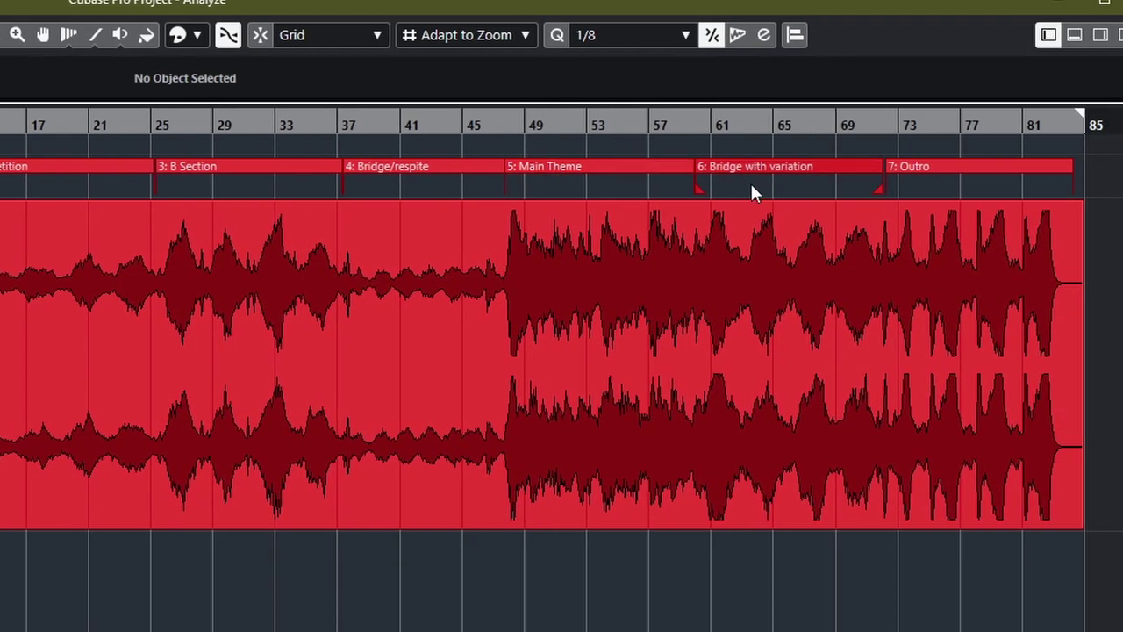
left_click(895, 175)
left_click(834, 251)
left_click(246, 168)
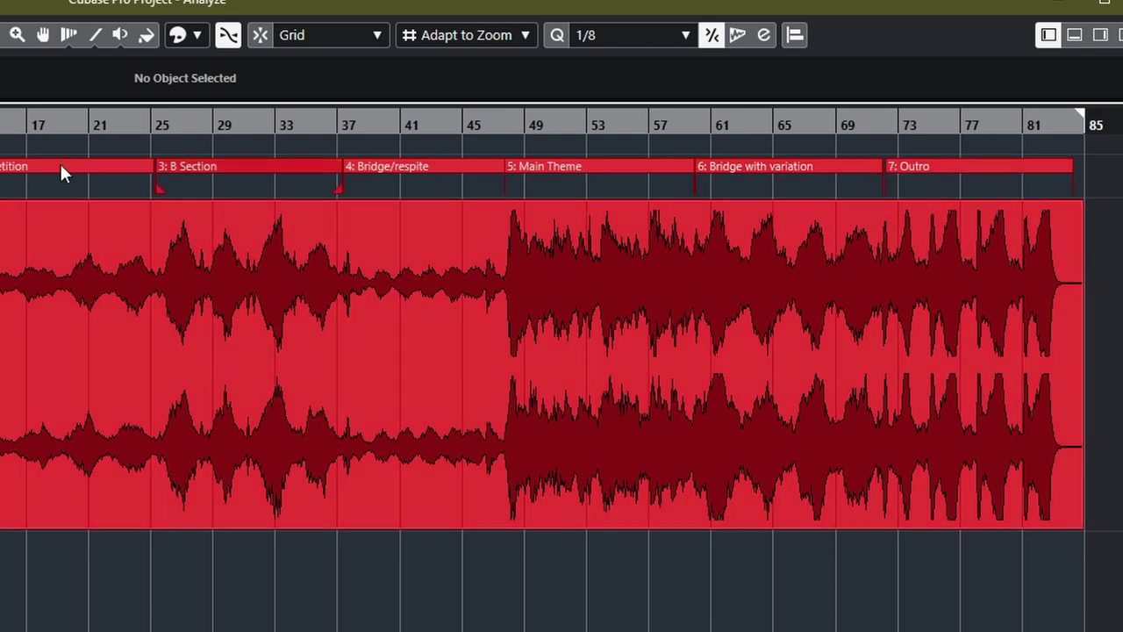
left_click(381, 322)
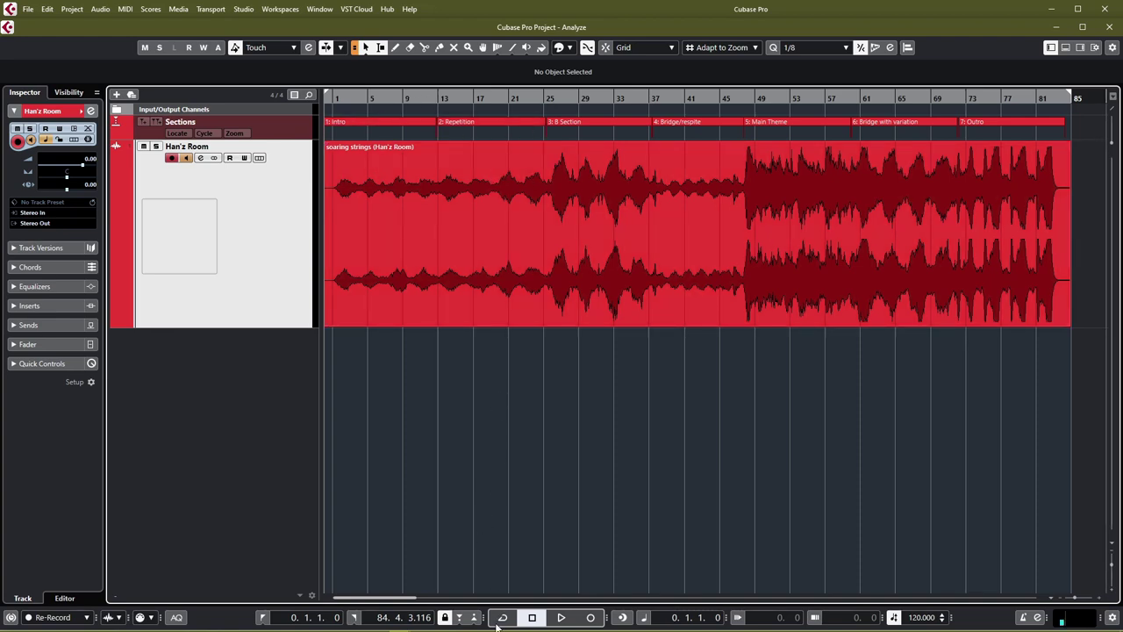
Step: Shrink the Cubase window to the top half so the OneNote Han'z Room table shows below
left_click_drag(490, 625, 470, 404)
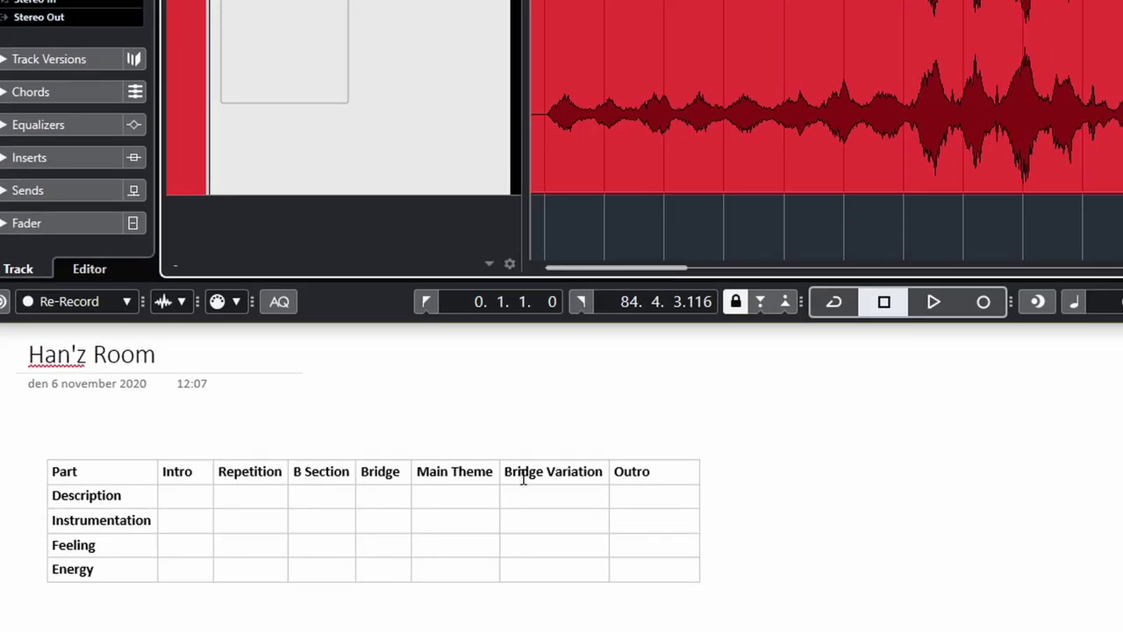
left_click(612, 105)
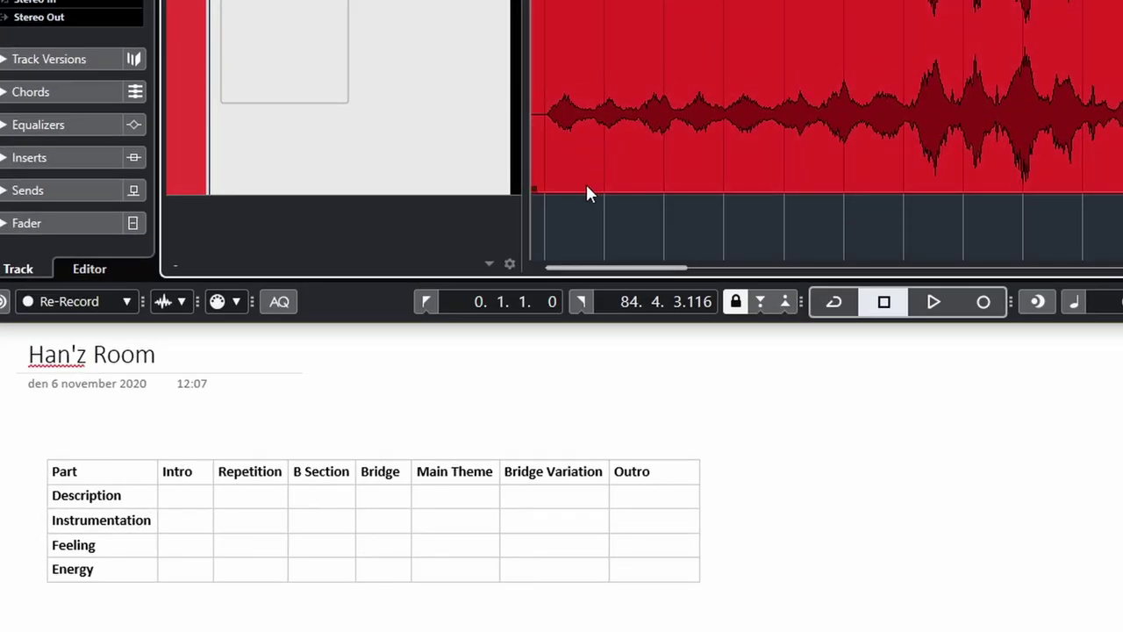
left_click(567, 213)
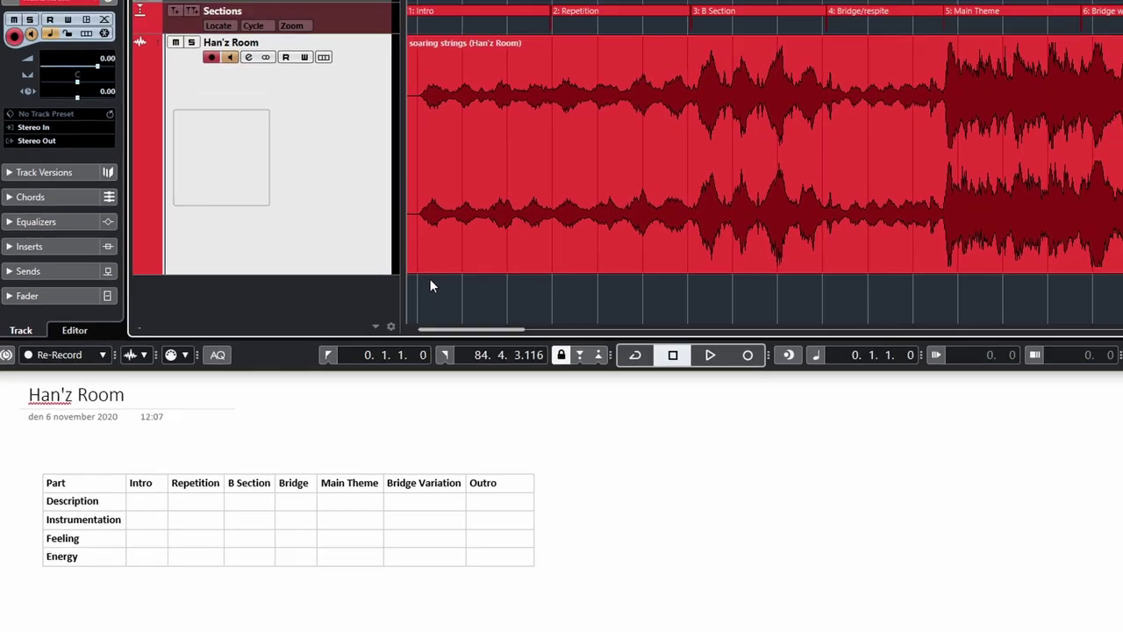
Step: Play the song's intro and stop it, then start writing in the Intro Description cell
key("space")
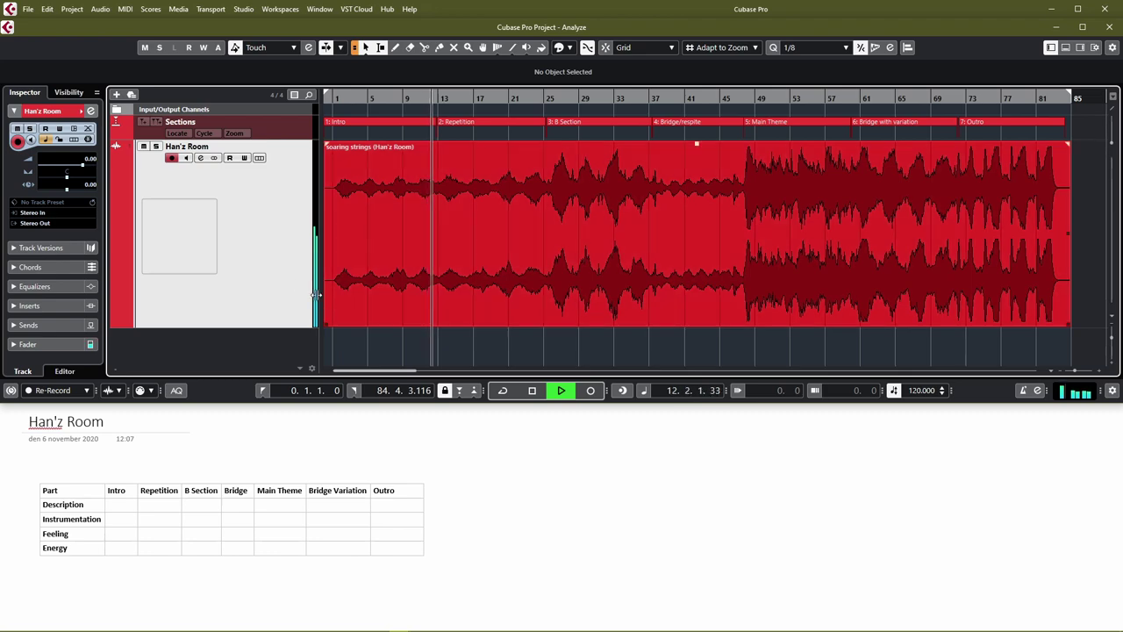
key("space")
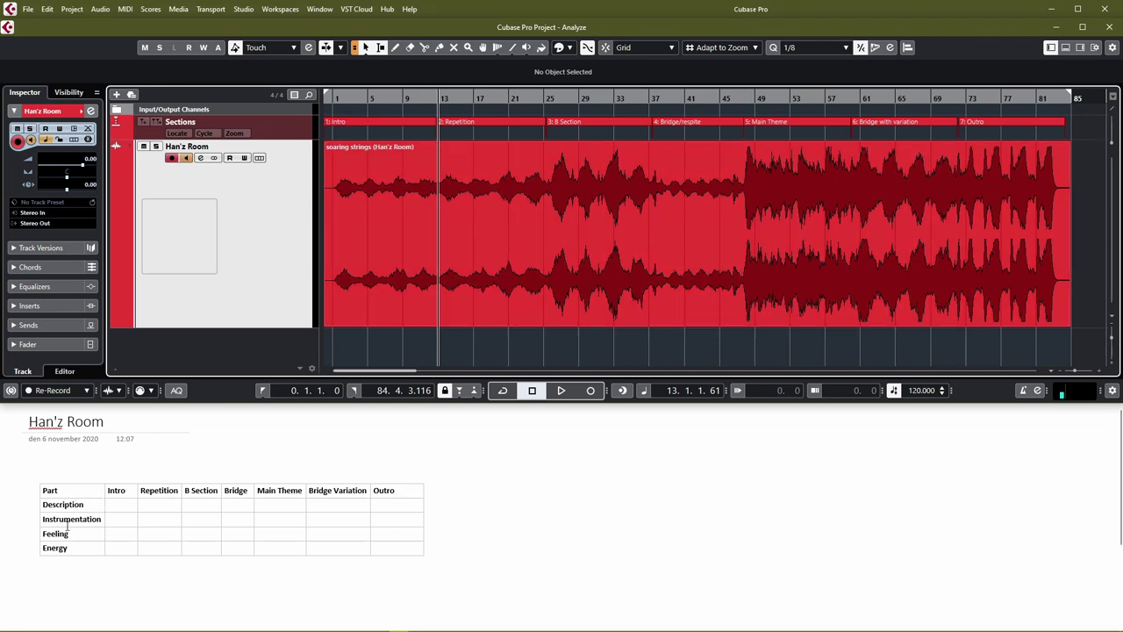
left_click(121, 509)
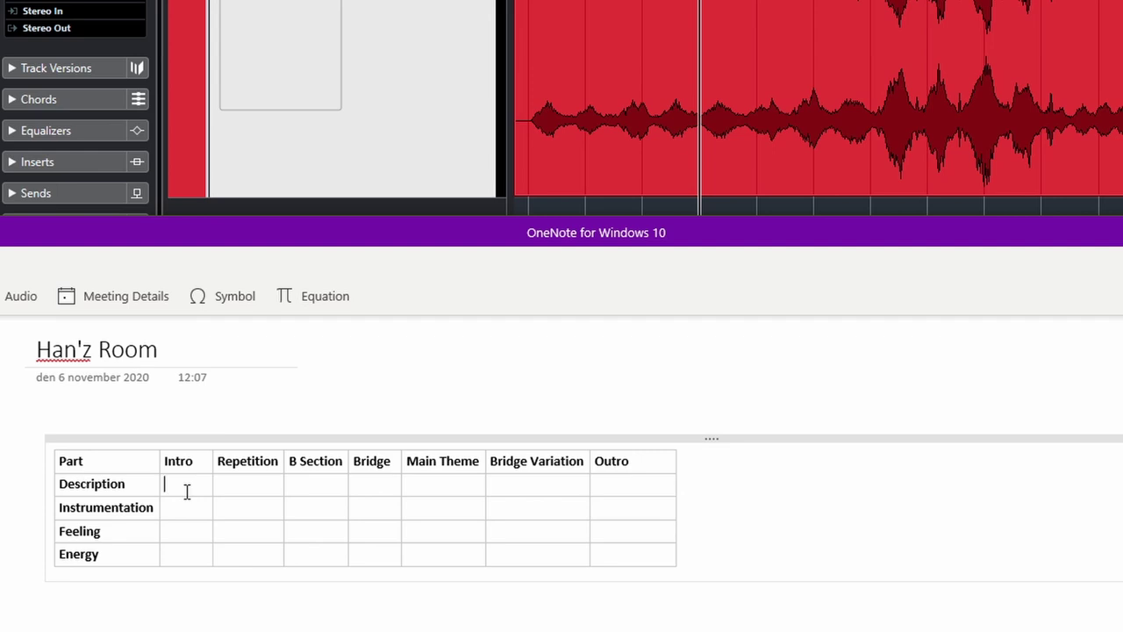
Step: Write 'Slow soaring melody' and 'underlying ostinato' on two lines in the Intro Description cell
type("SLow soa")
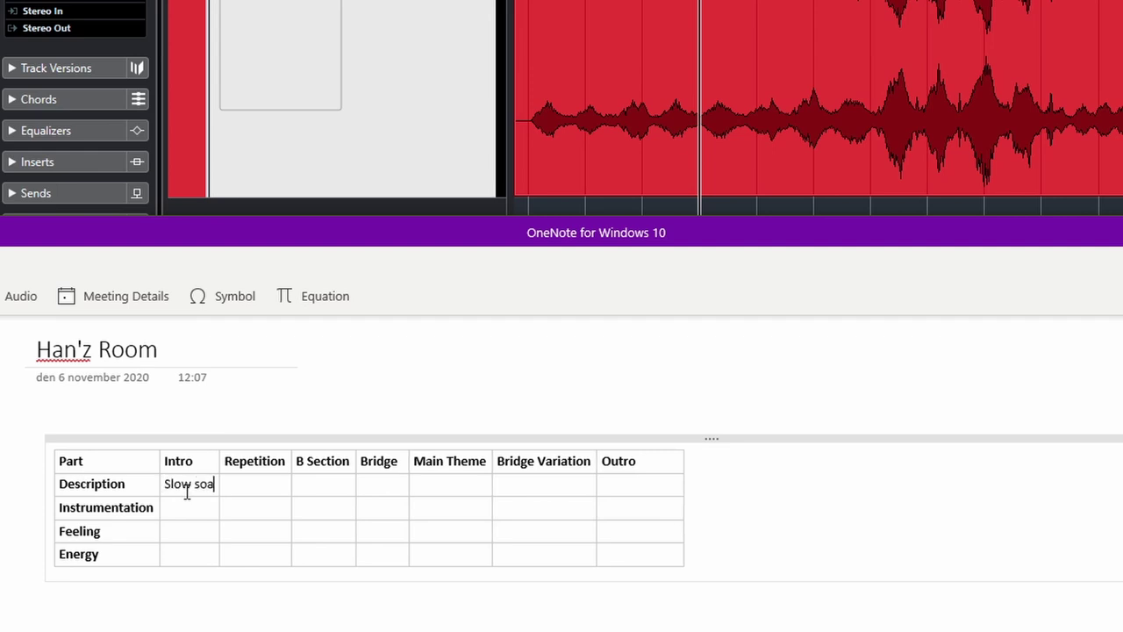
type("ring melody")
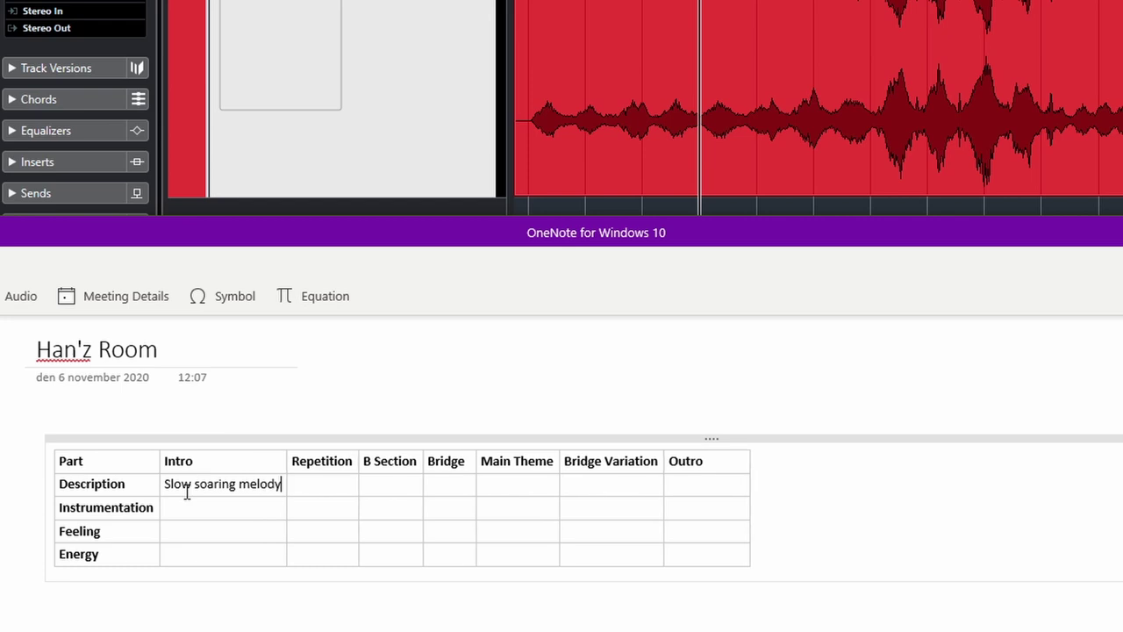
key("Return")
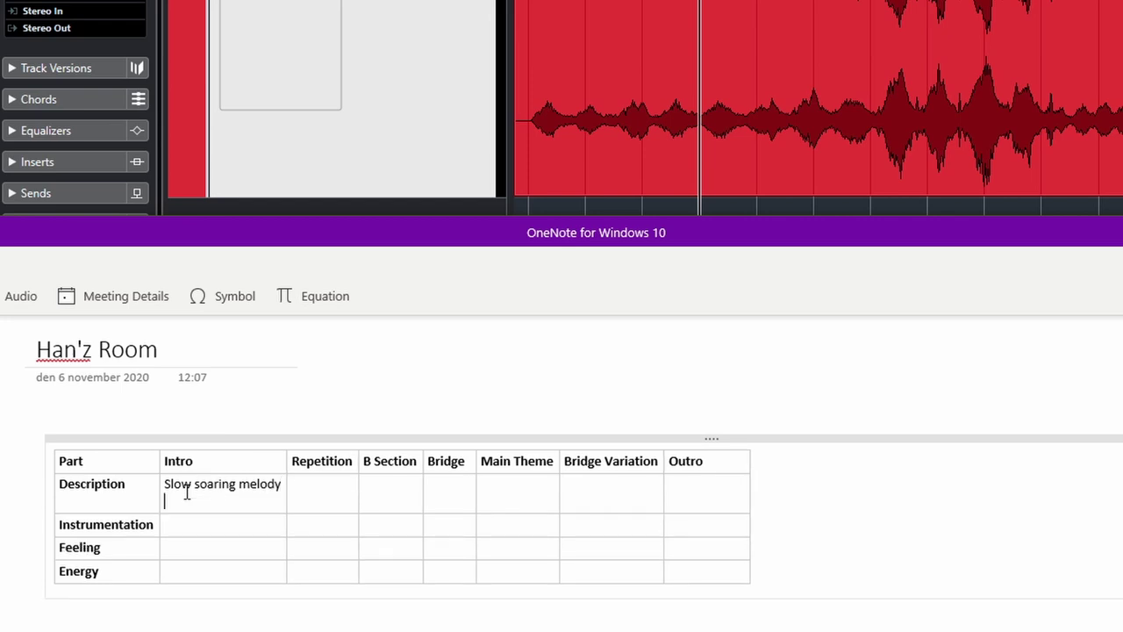
type("underlyin")
key("BackSpace")
type("g ostinato")
Step: Enter 'Violins I' and 'Violins II' as the Intro instrumentation
left_click(199, 526)
type("Violi")
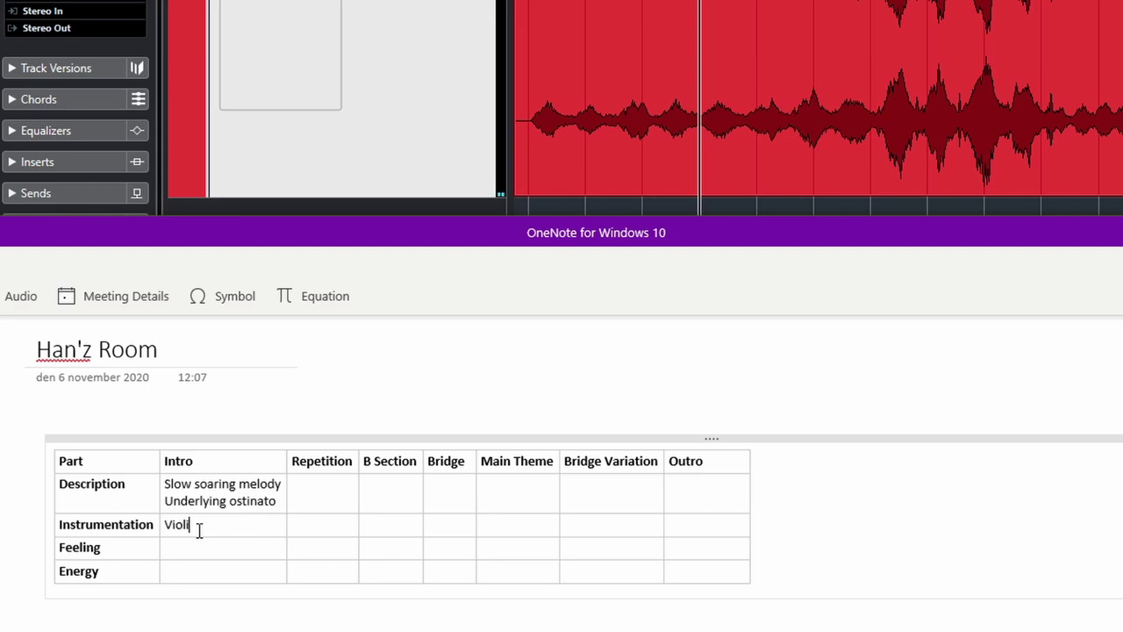
type("ns I")
key("Return")
type("Violins II")
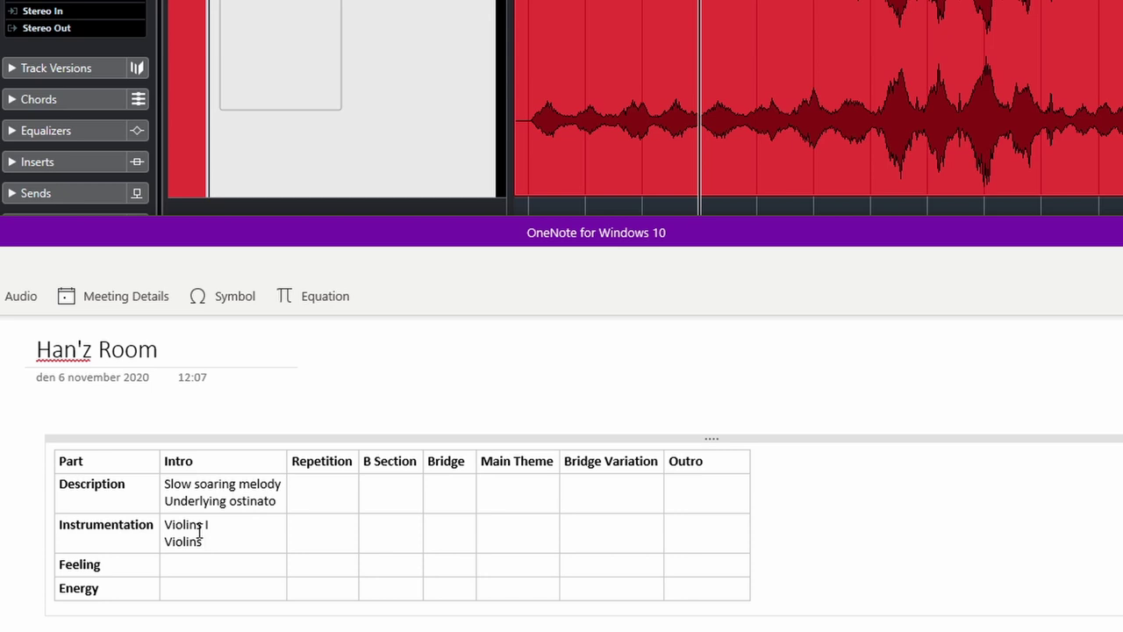
Step: Fill in Intro Feeling as 'Sad, lonely, dramatic' and Energy as 'Dark, slow'
left_click(199, 562)
type("Sad, lonely, dramatic")
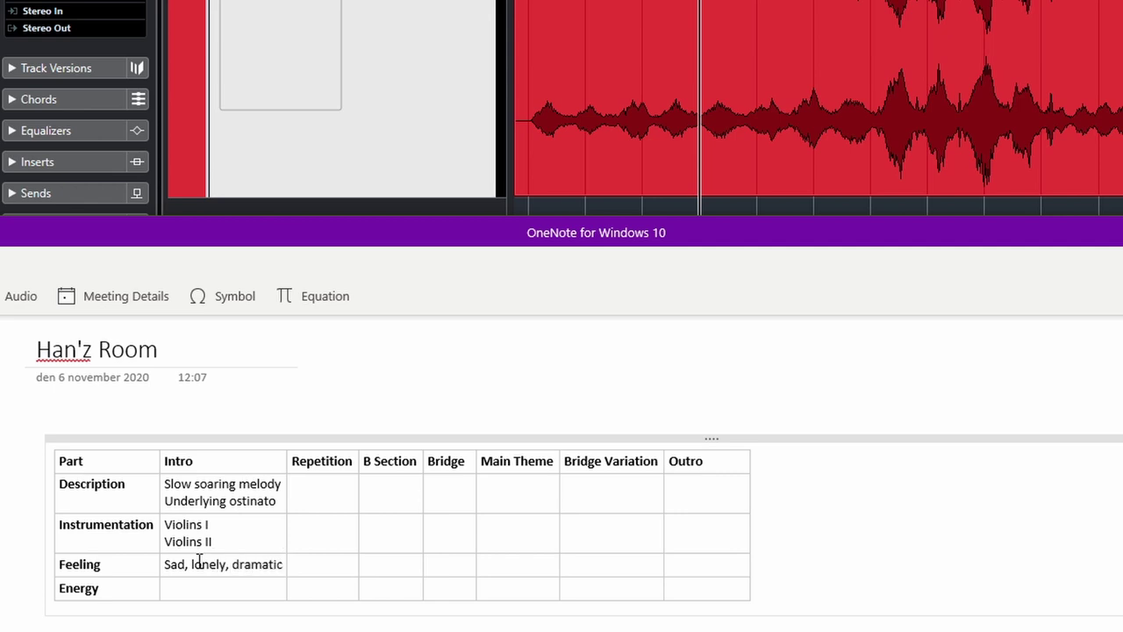
left_click(180, 589)
type("Dark, slow")
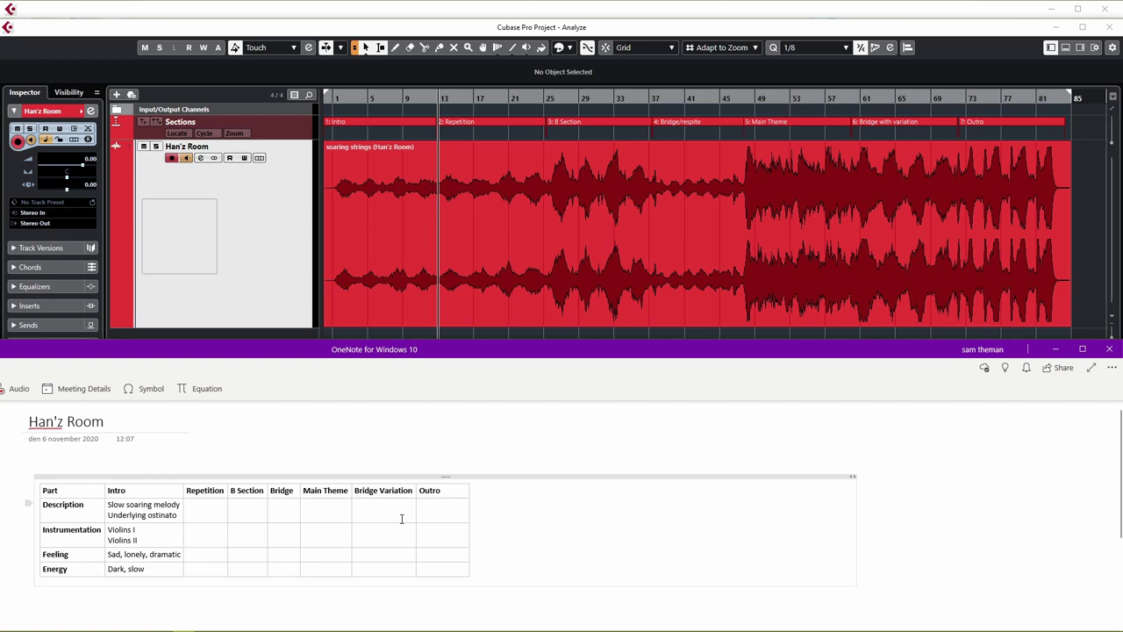
Step: Bring Cubase in front of OneNote by selecting the audio event in its project window
left_click(445, 310)
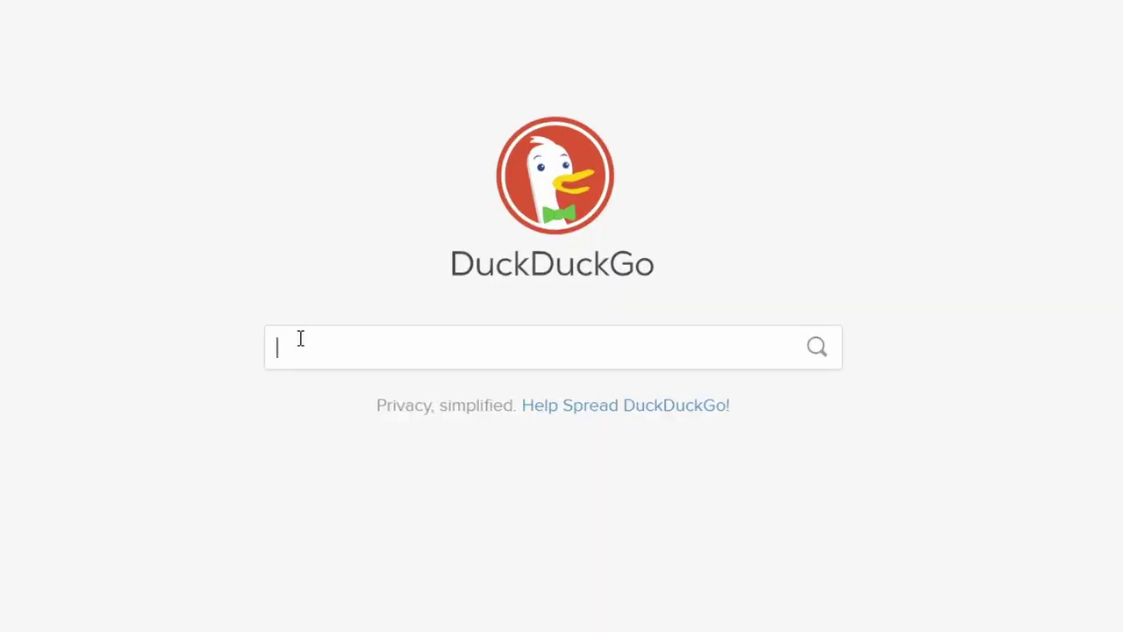
Step: Search DuckDuckGo for 'free scores.com' and open the 'Free-scores.com : World Free Sheet Music' result
type("free ")
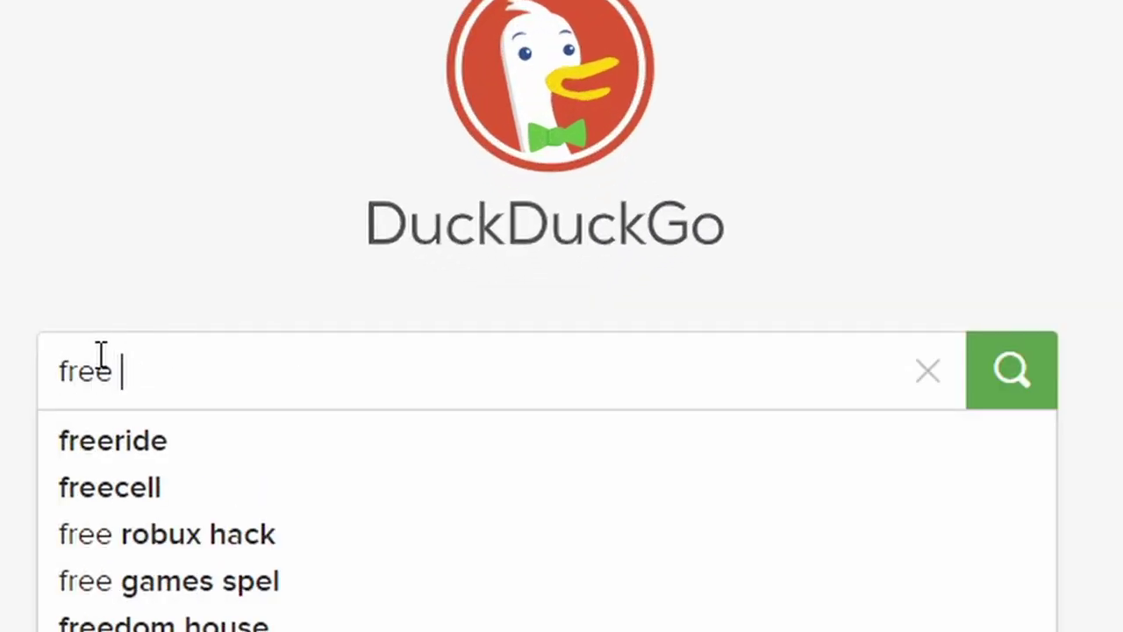
type("scores.com")
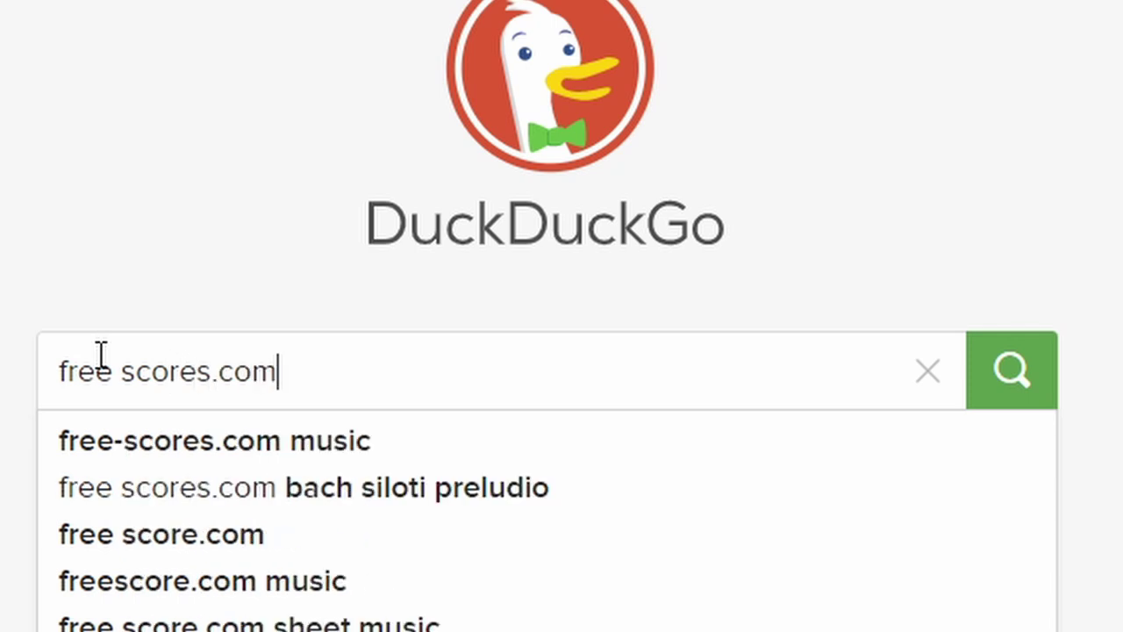
key("Return")
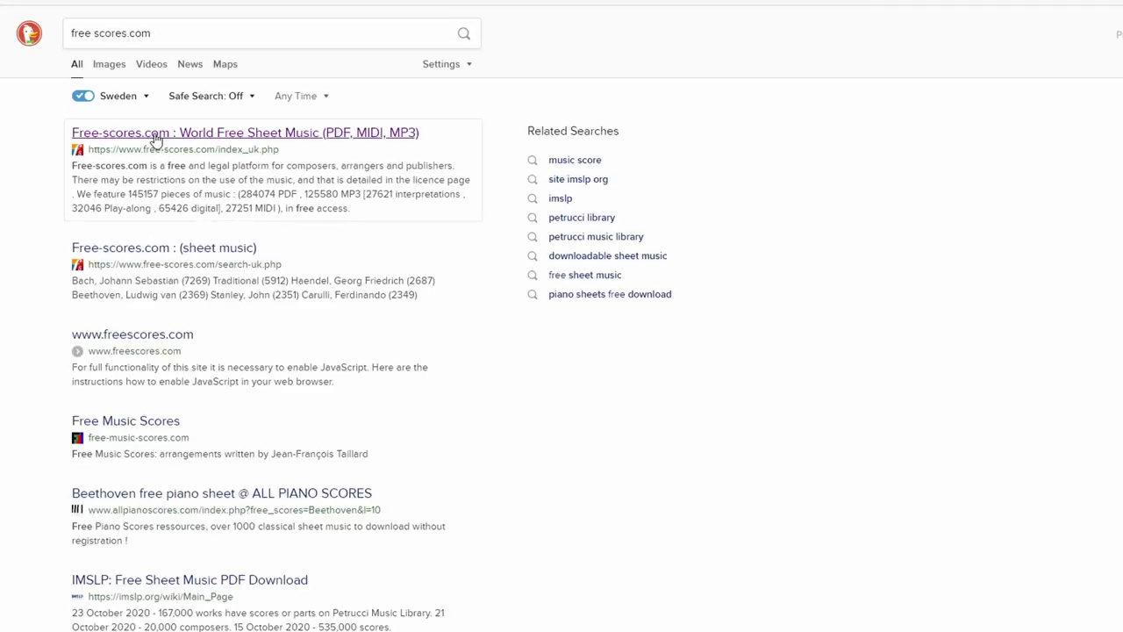
left_click(155, 138)
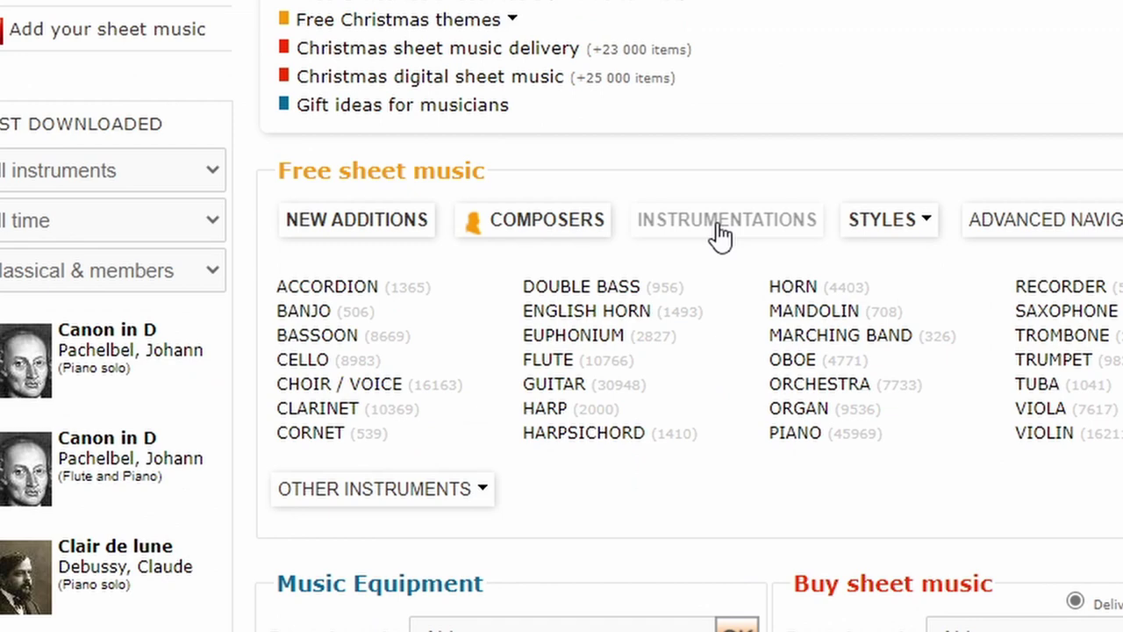
Step: Filter by String Quartet and Classical, then download Haydn's Op.1 no. 1 complete score as PDF
left_click(690, 355)
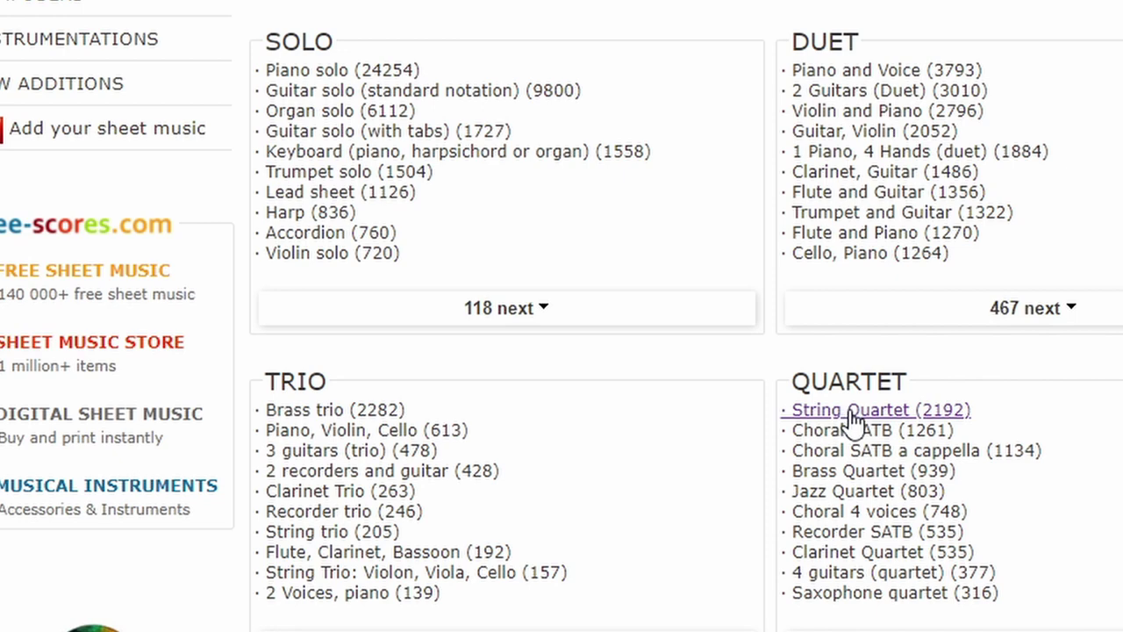
left_click(851, 420)
scroll(848, 403, "down", 2)
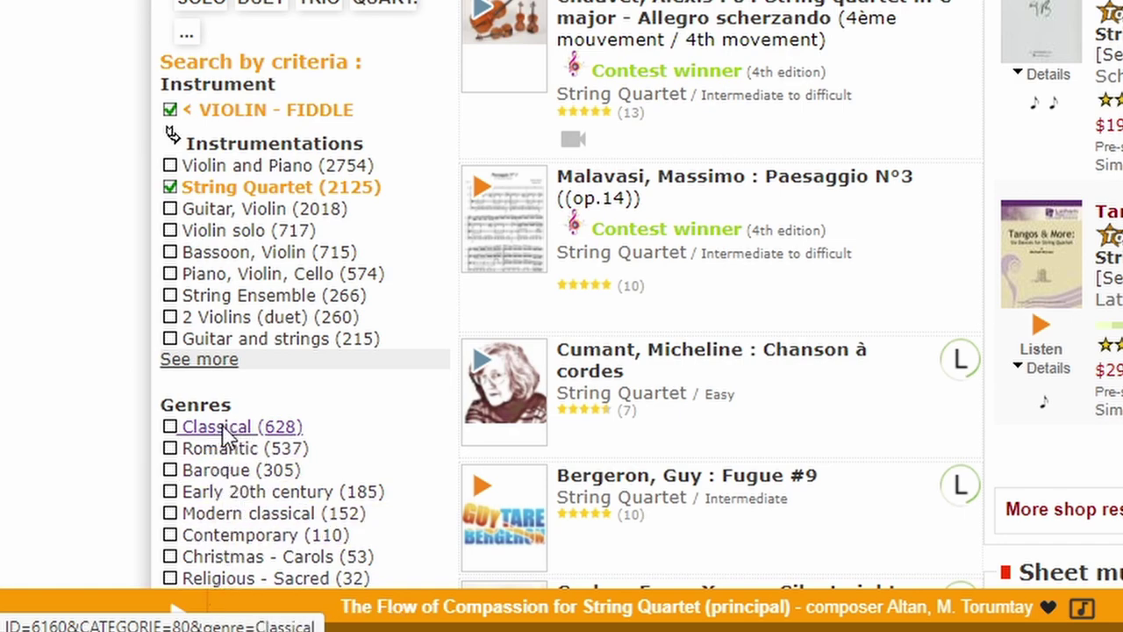
left_click(226, 428)
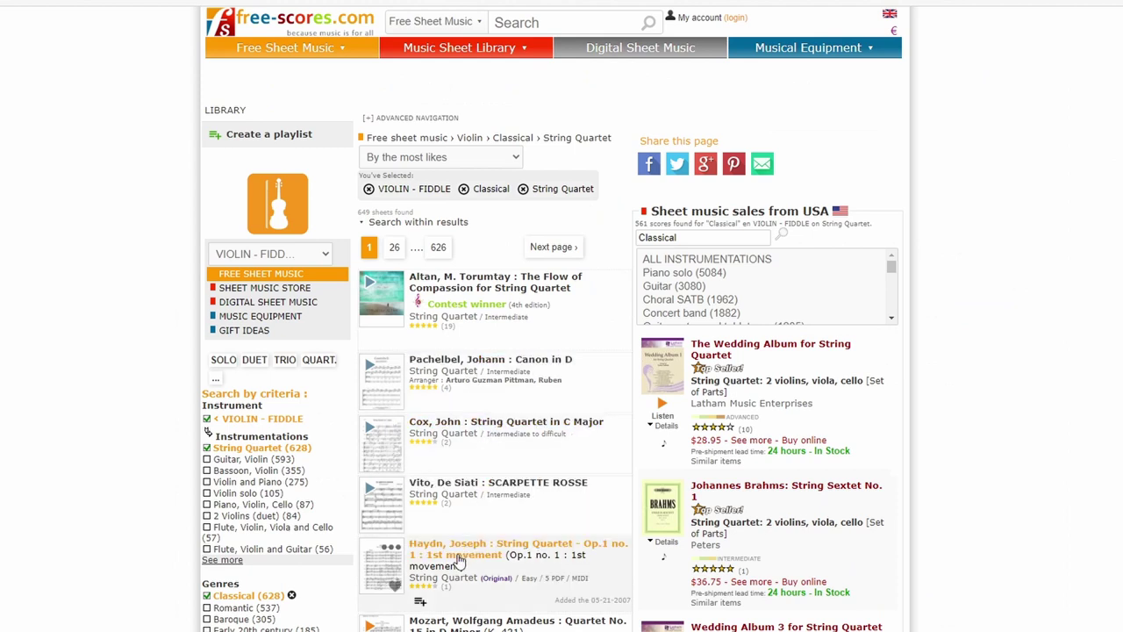
left_click(395, 566)
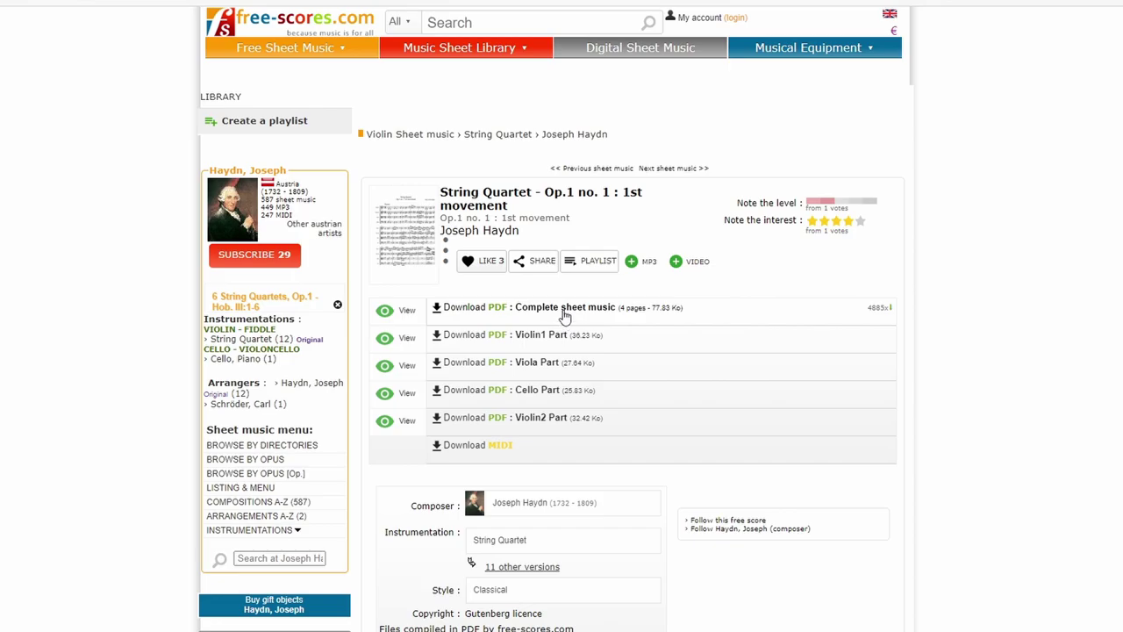
left_click(463, 307)
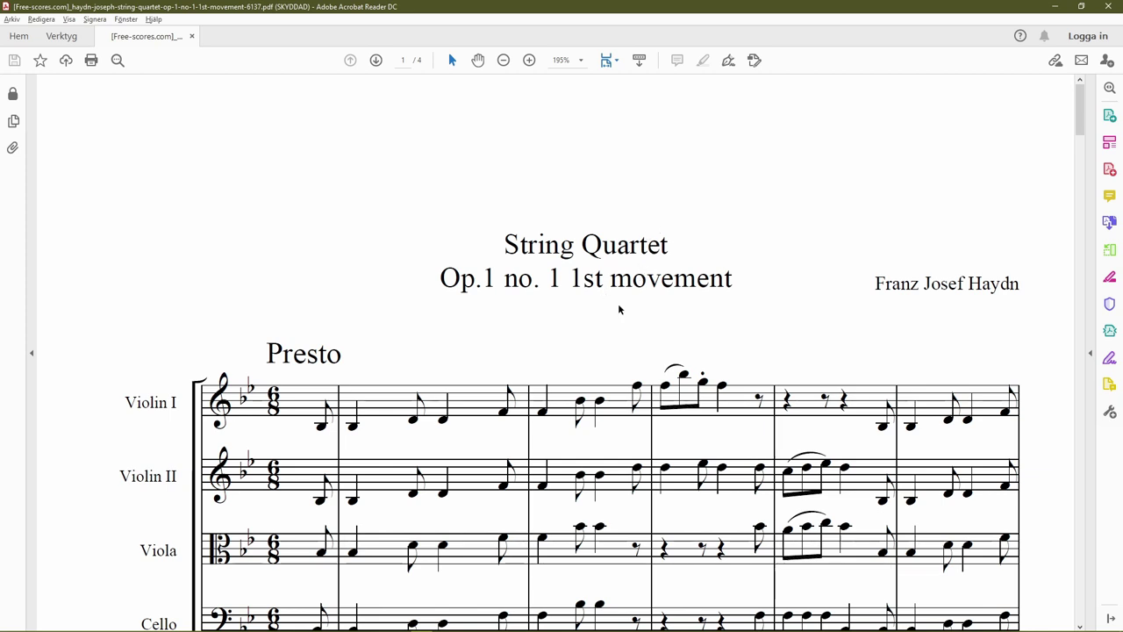
Step: Scroll the Haydn score and zoom from 195% to 125% to show its first two systems
scroll(652, 304, "down", 3)
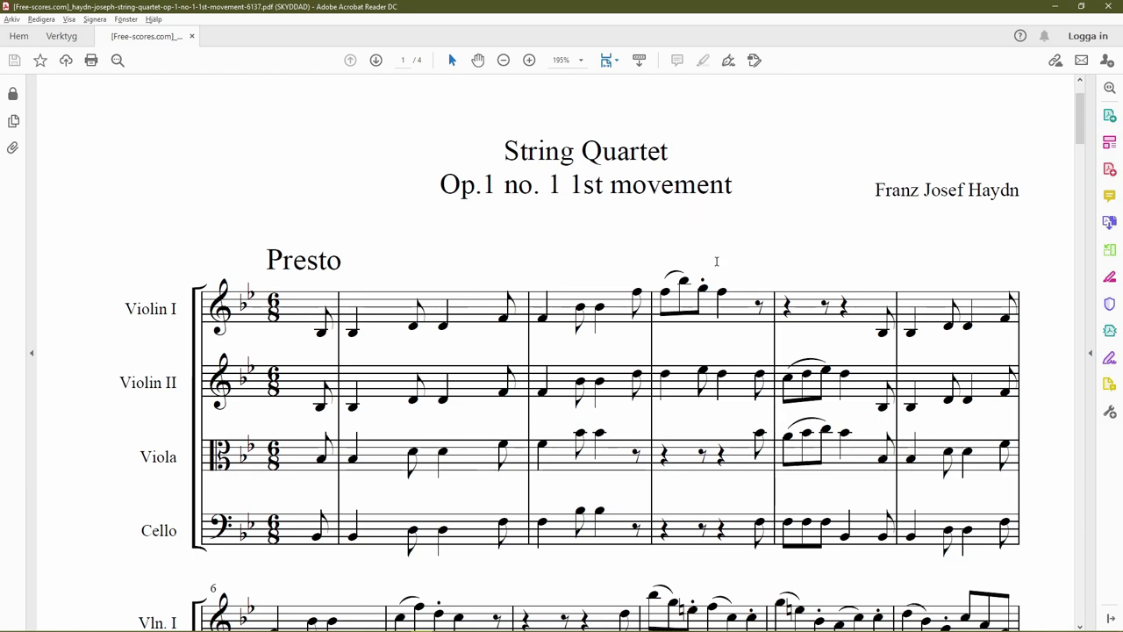
scroll(717, 260, "down", 2)
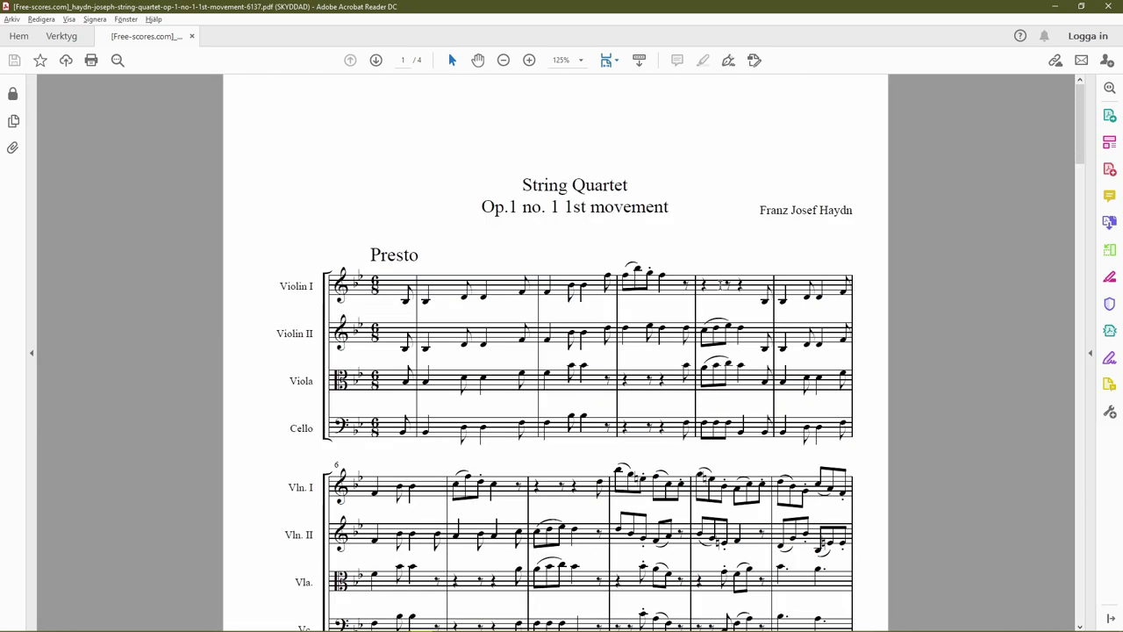
scroll(636, 321, "down", 1)
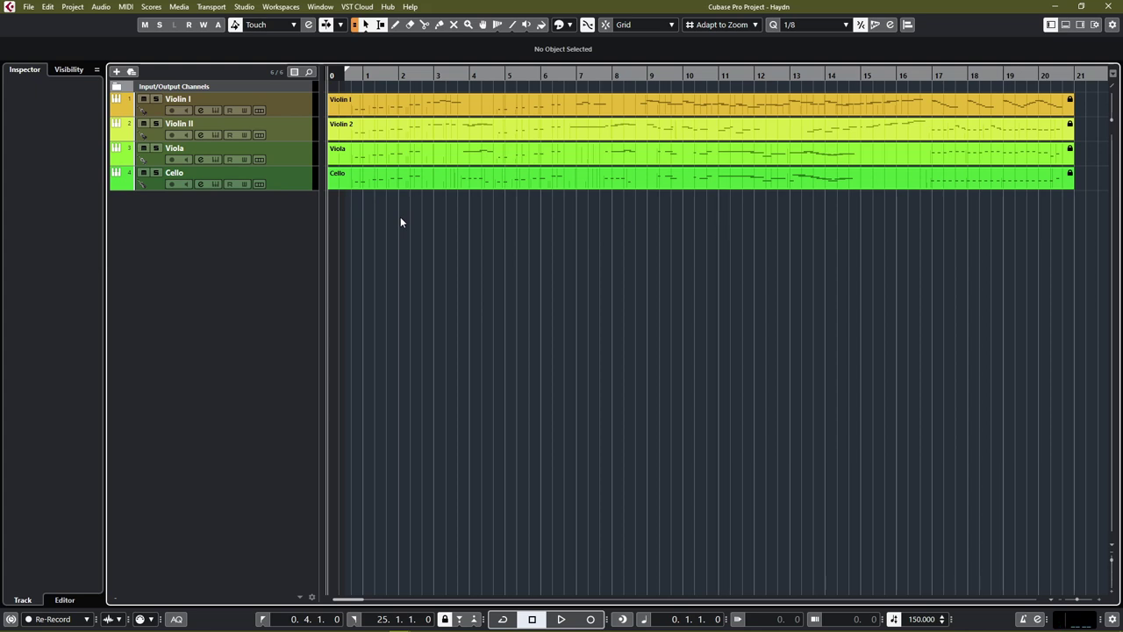
key("alt+Tab")
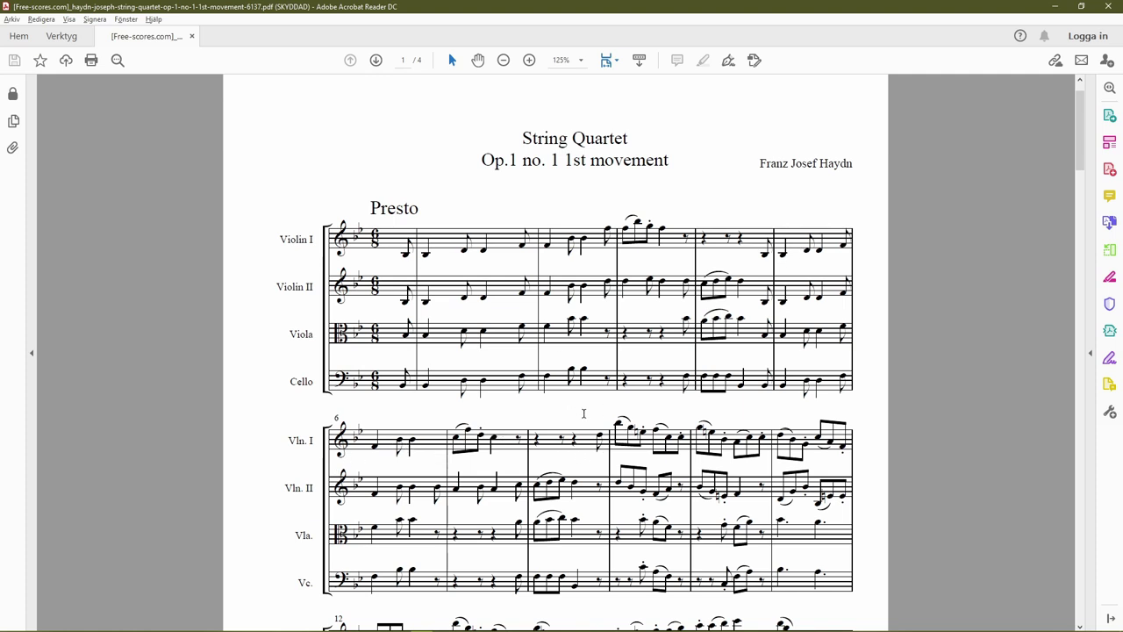
Step: Scroll down through the pages of the Haydn quartet score
scroll(583, 412, "down", 5)
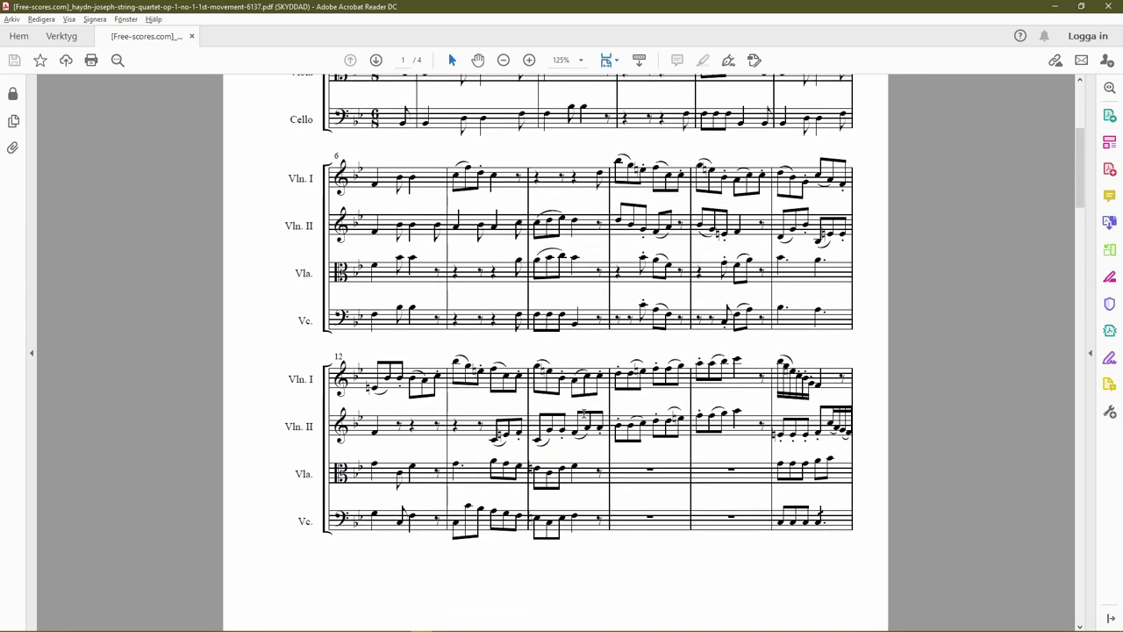
scroll(583, 412, "down", 1)
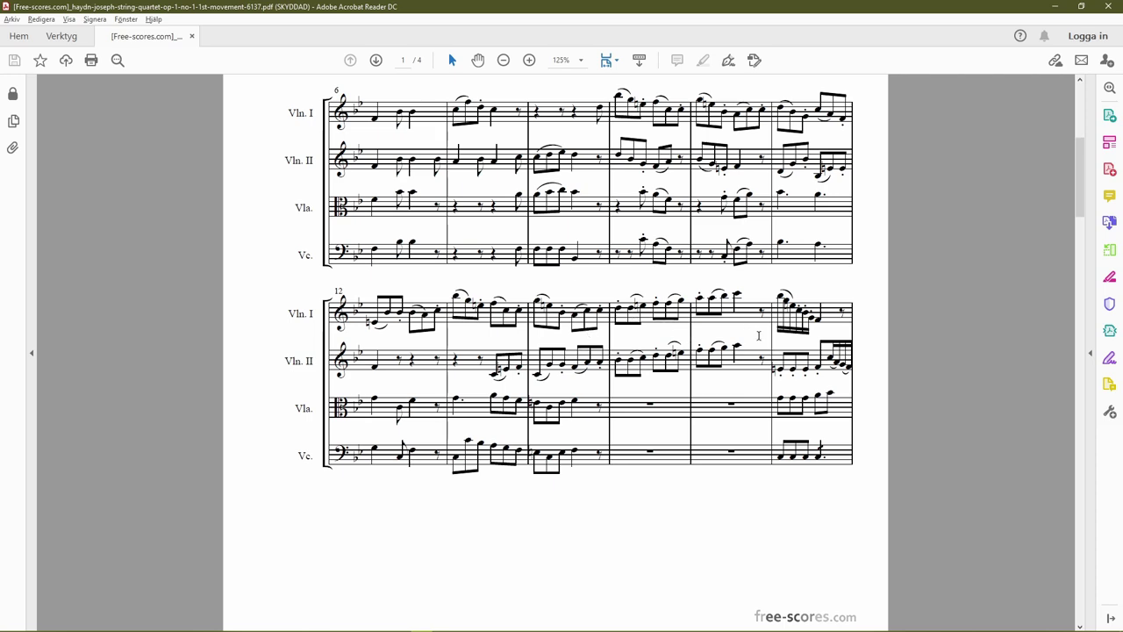
scroll(759, 338, "down", 3)
scroll(760, 340, "down", 3)
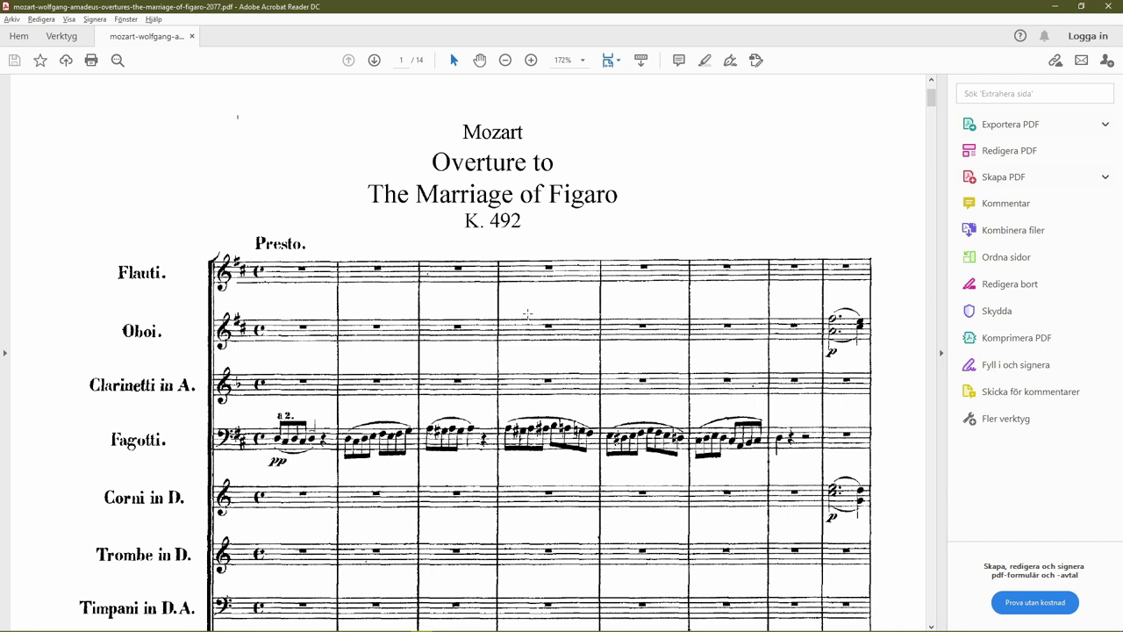
Step: Scroll the Figaro overture from page 1 to page 2, back to the title, then down again
scroll(527, 314, "down", 3)
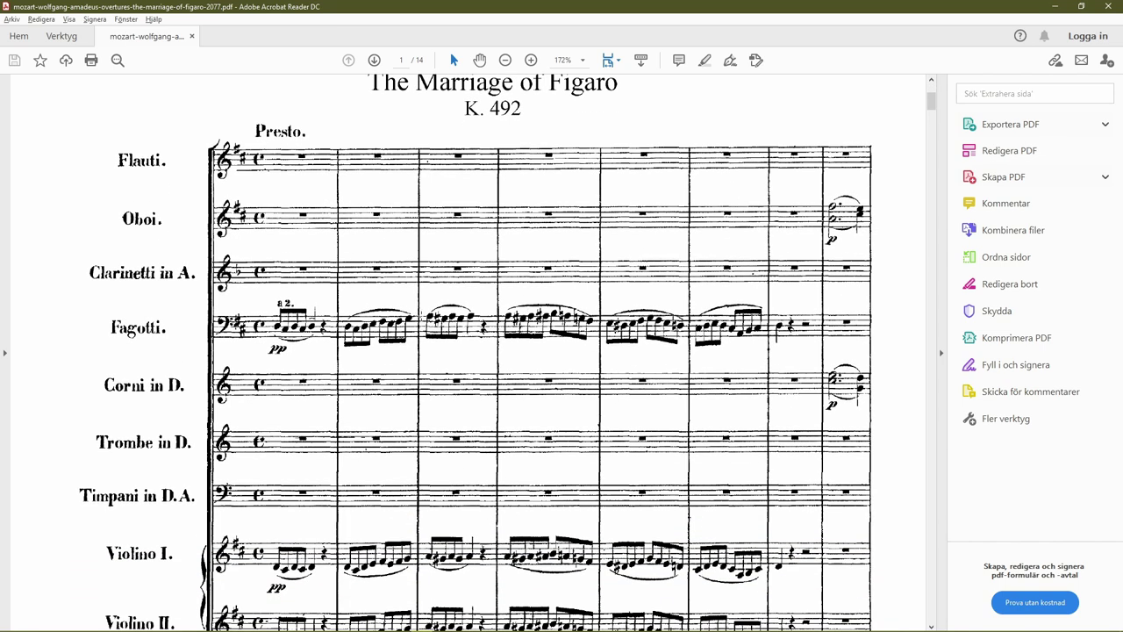
scroll(600, 350, "down", 15)
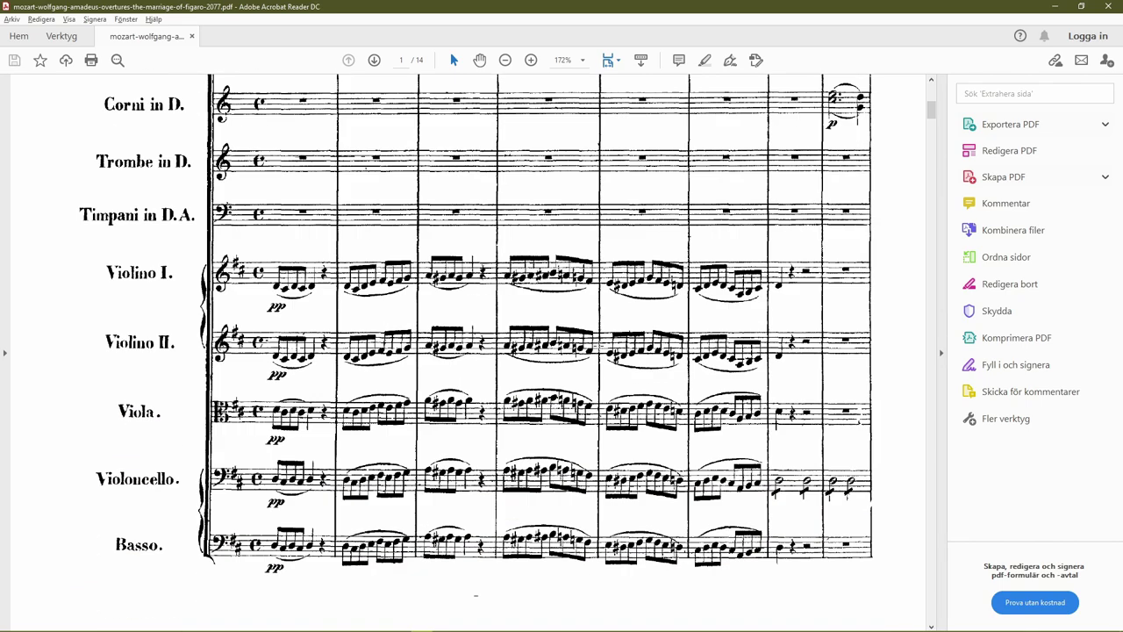
scroll(599, 350, "down", 7)
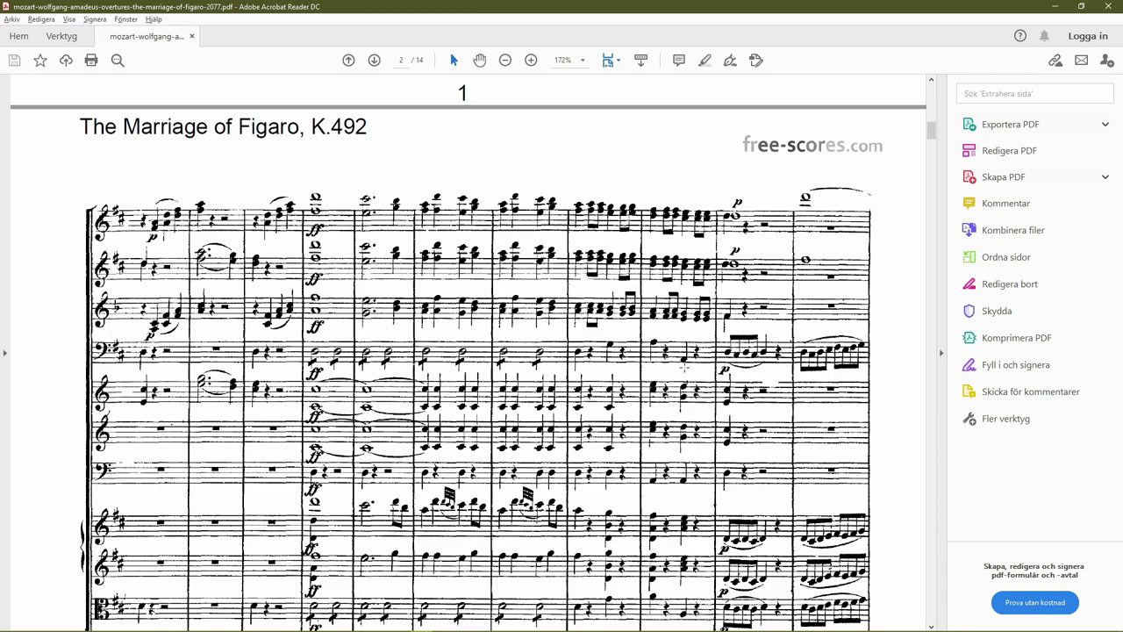
scroll(355, 327, "up", 20)
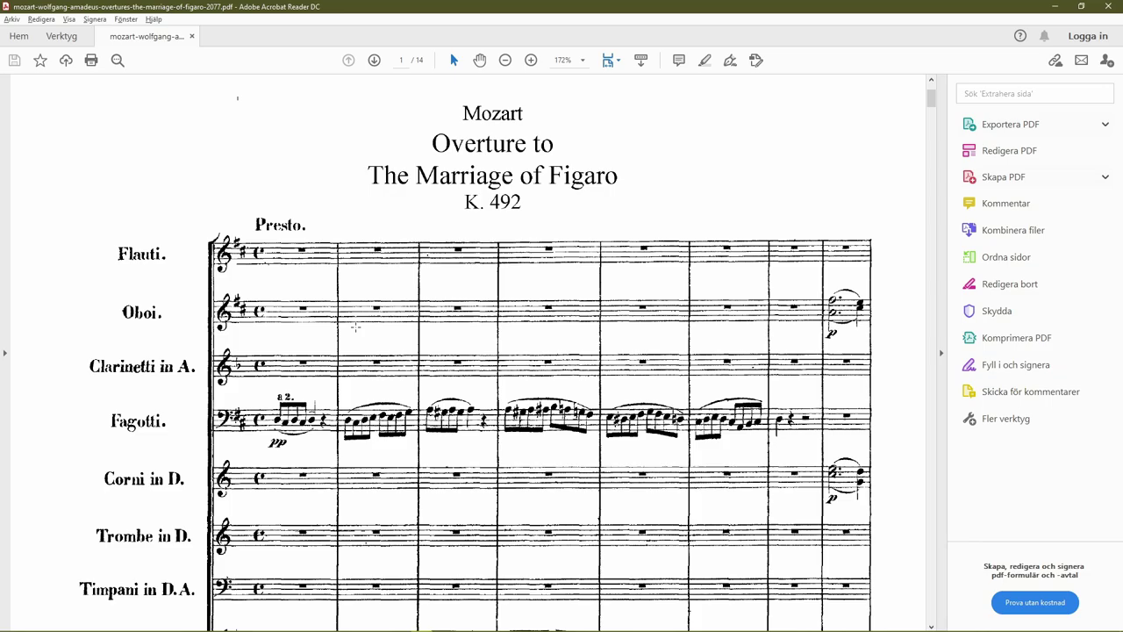
scroll(355, 326, "down", 15)
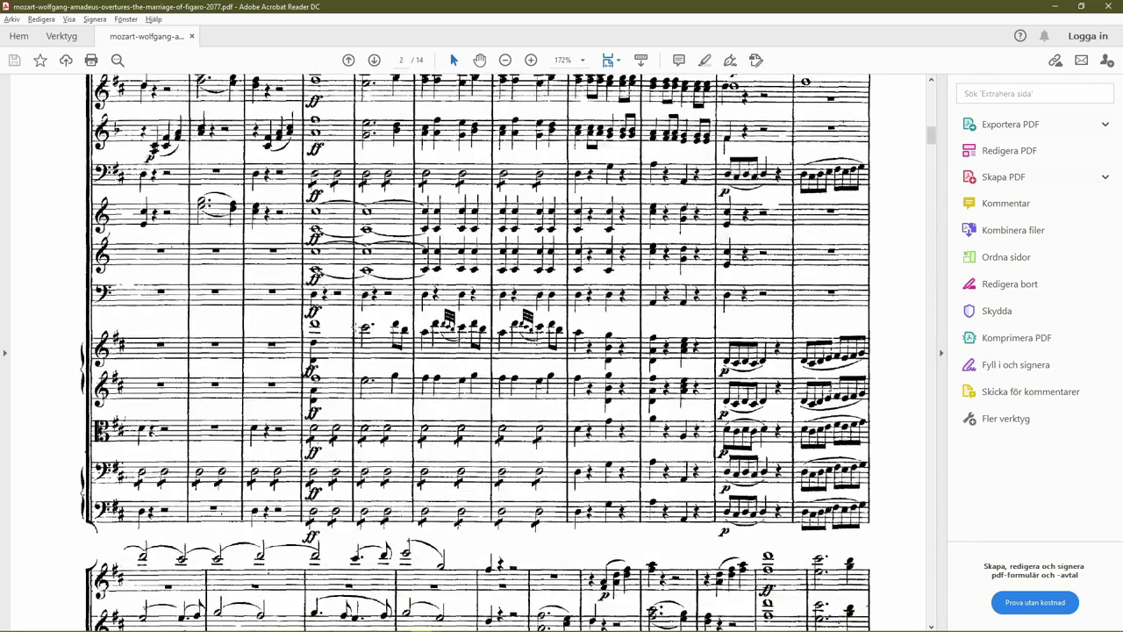
scroll(475, 351, "up", 2)
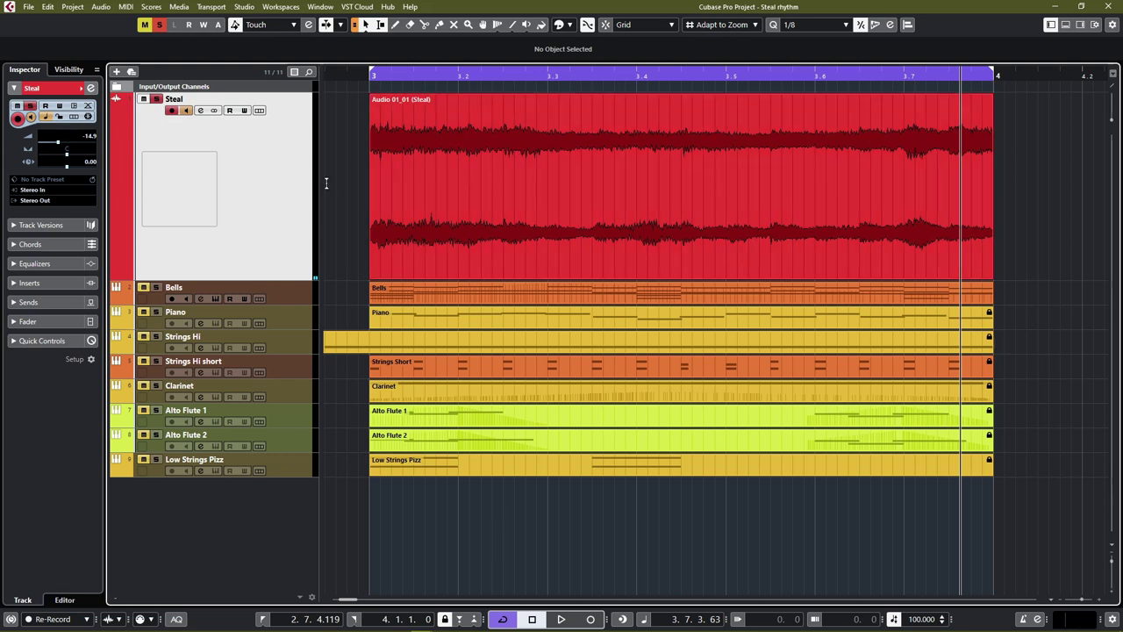
Step: Play and stop the Steal rhythm loop, then solo the Strings Hi track
key("space")
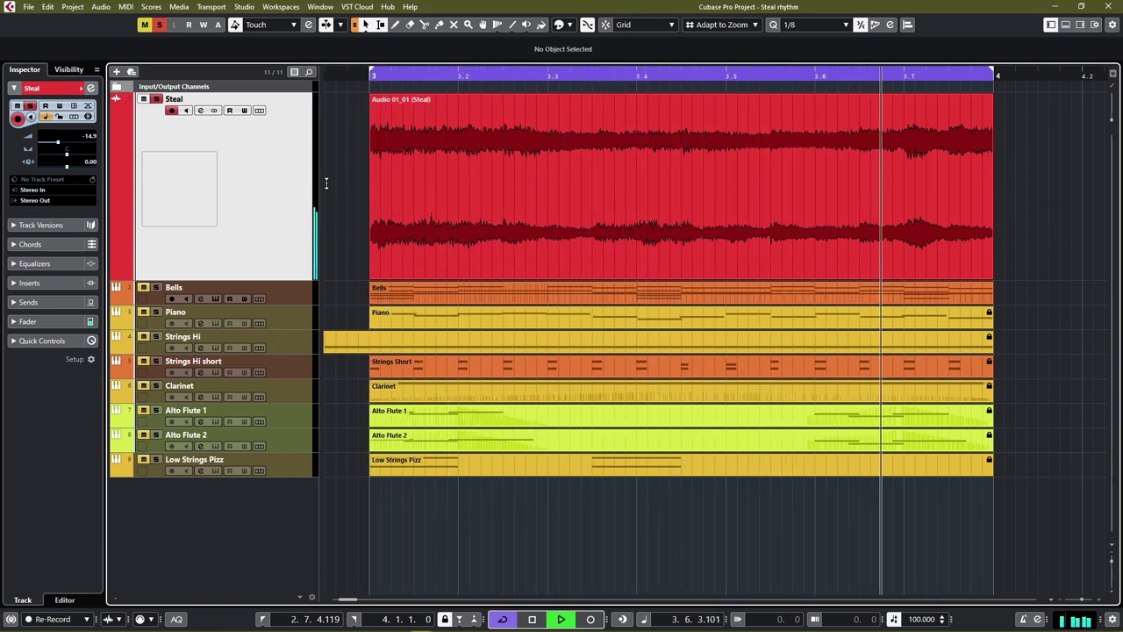
key("space")
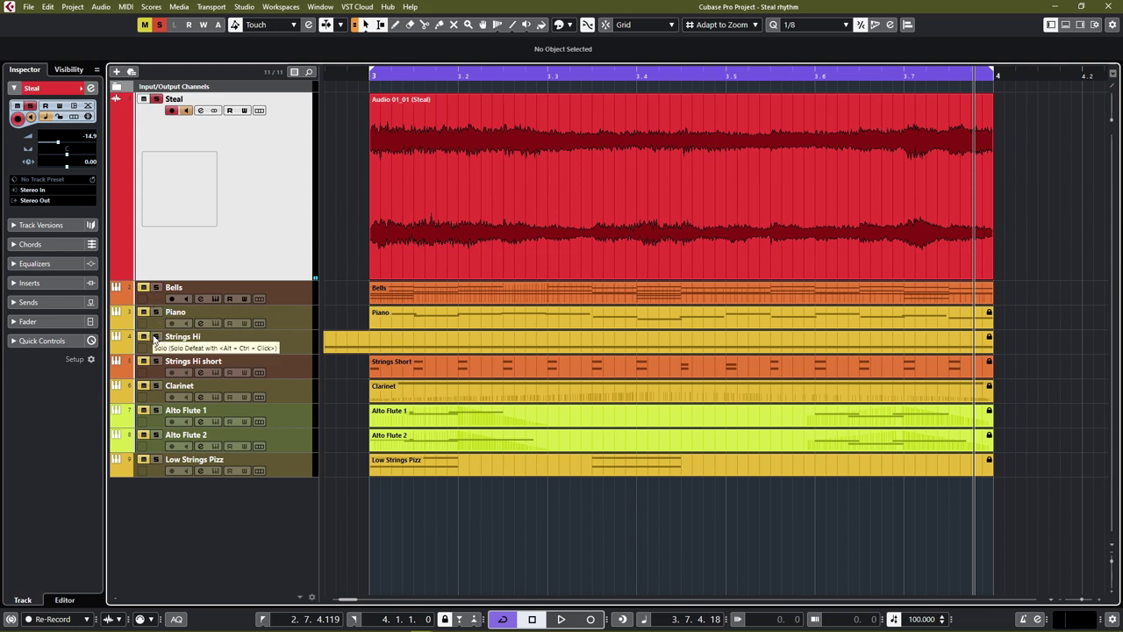
left_click(156, 336)
Step: Unsolo the Steal audio, audition the loop, and add Clarinet to the soloed tracks
left_click(158, 99)
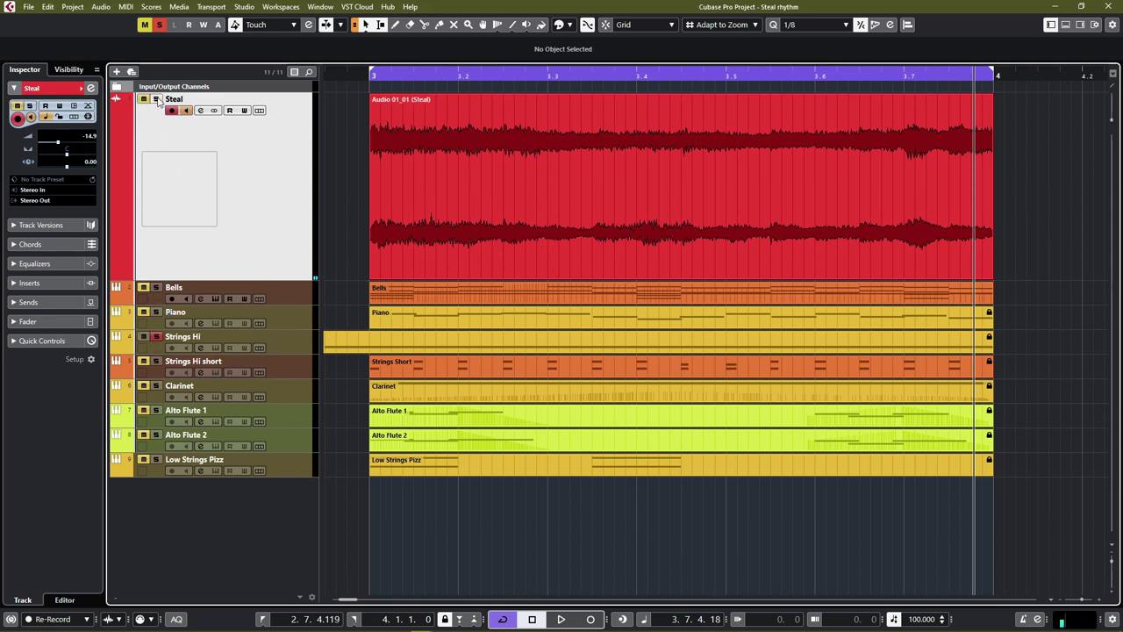
key("space")
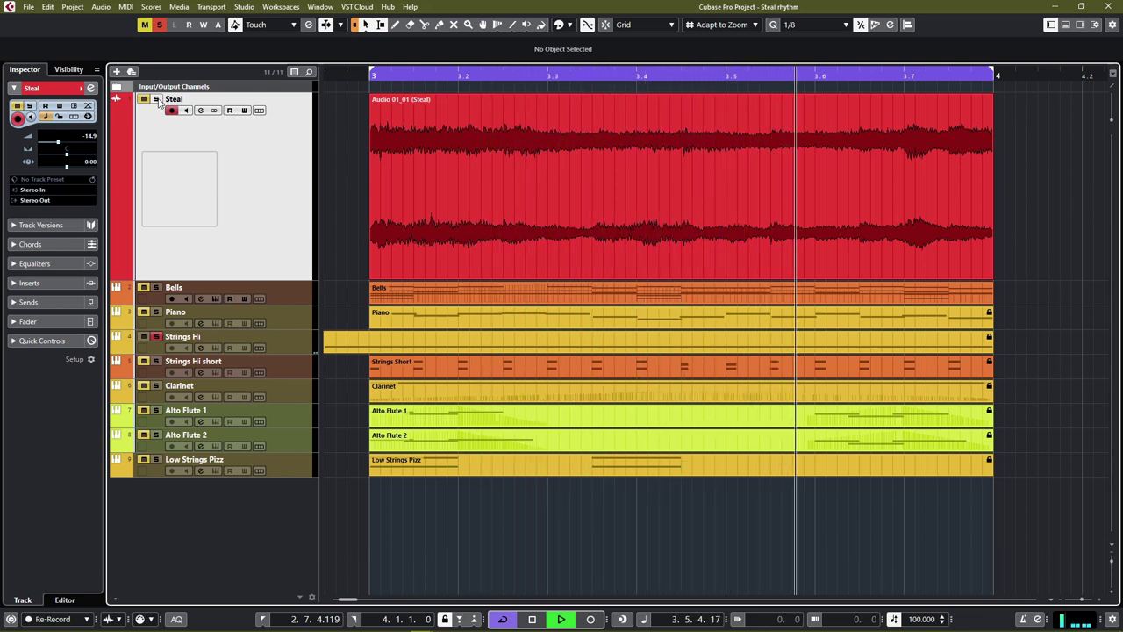
key("space")
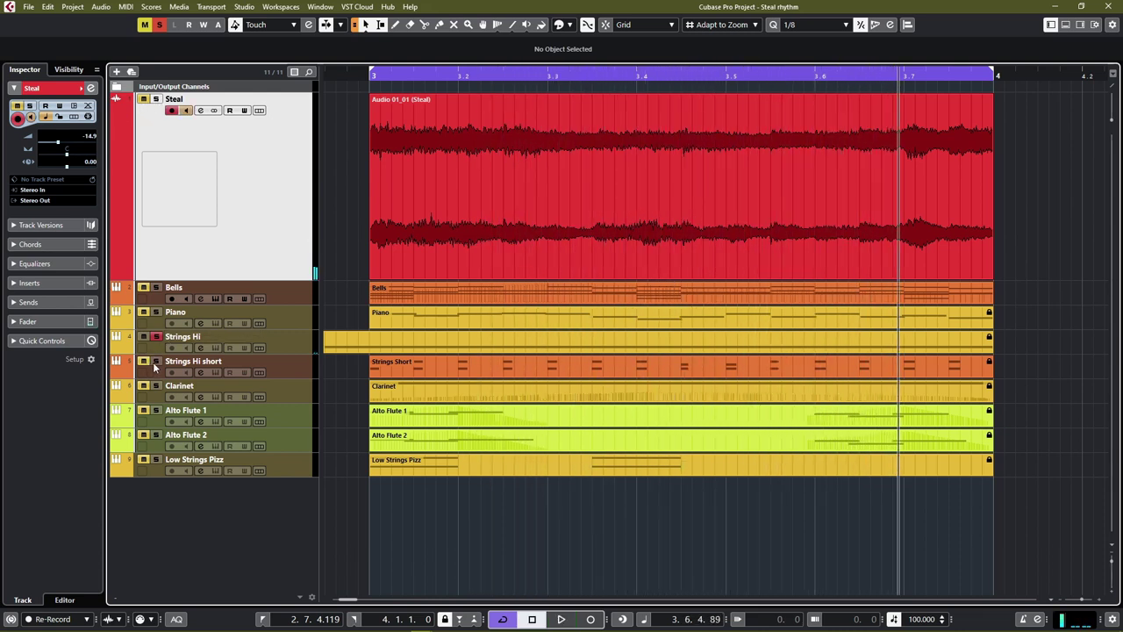
key("space")
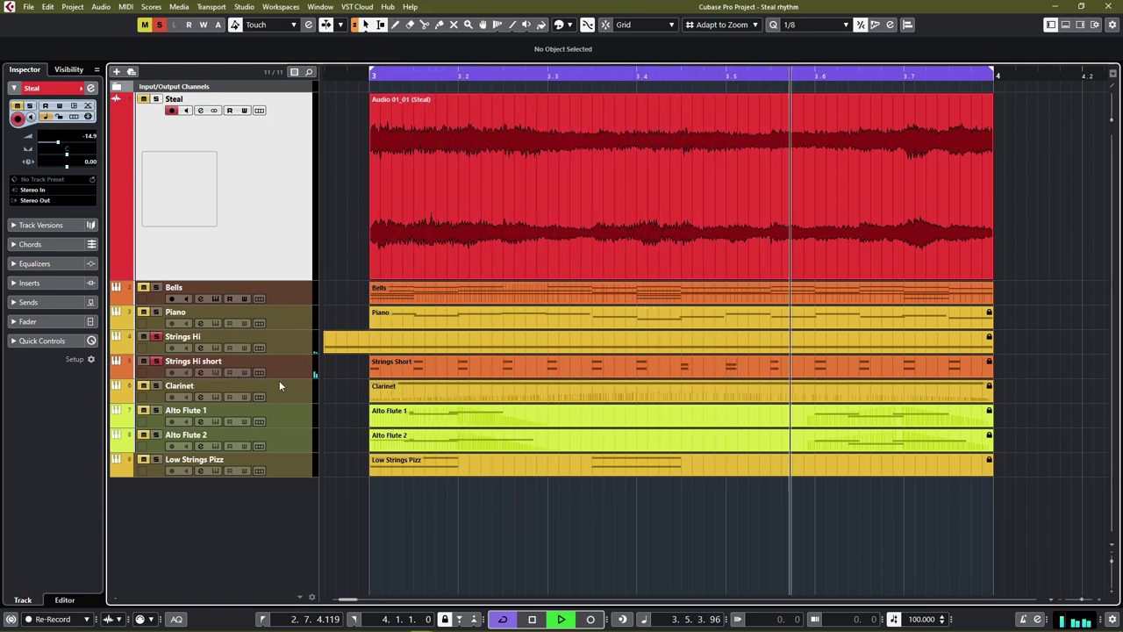
left_click(156, 386)
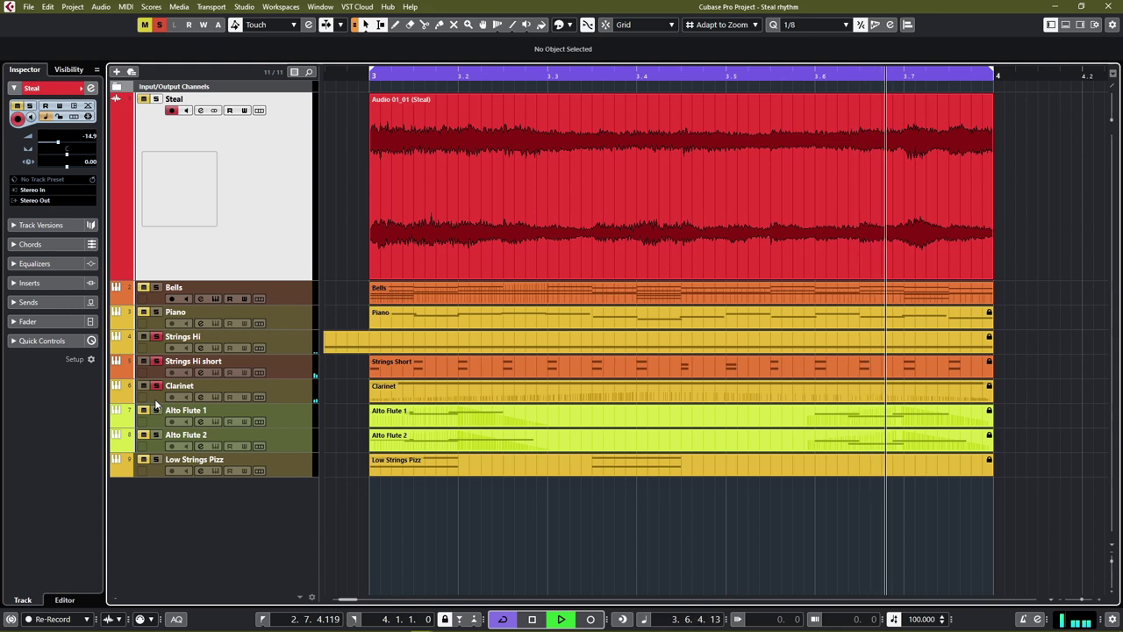
key("space")
Step: Solo Alto Flute 1 and Alto Flute 2 and audition the loop again
left_click(156, 410)
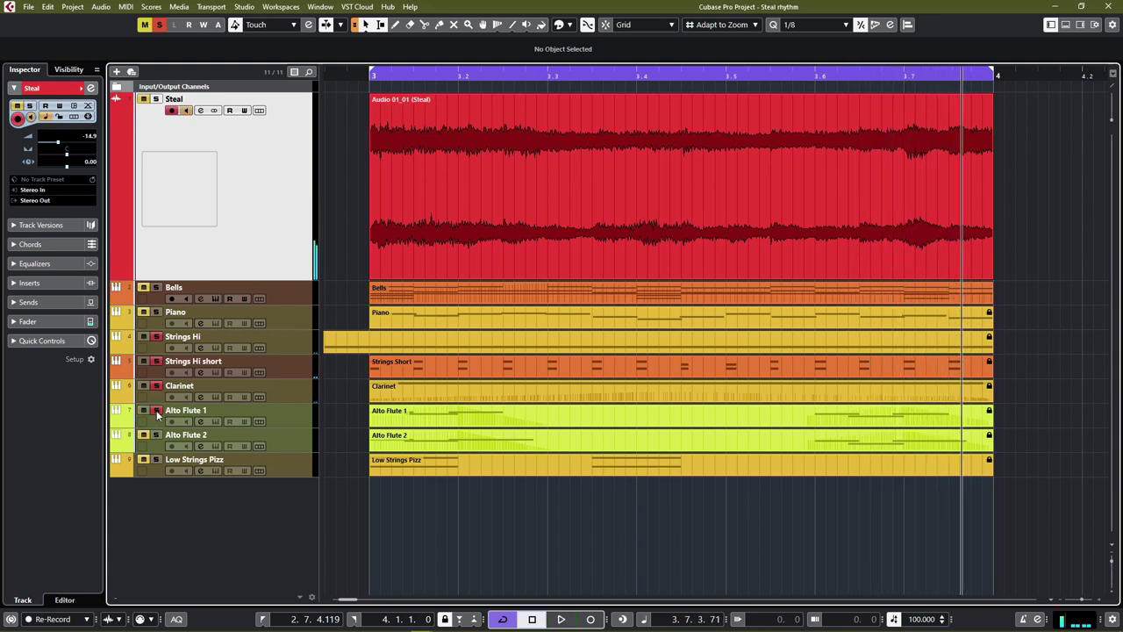
left_click(157, 435)
key("space")
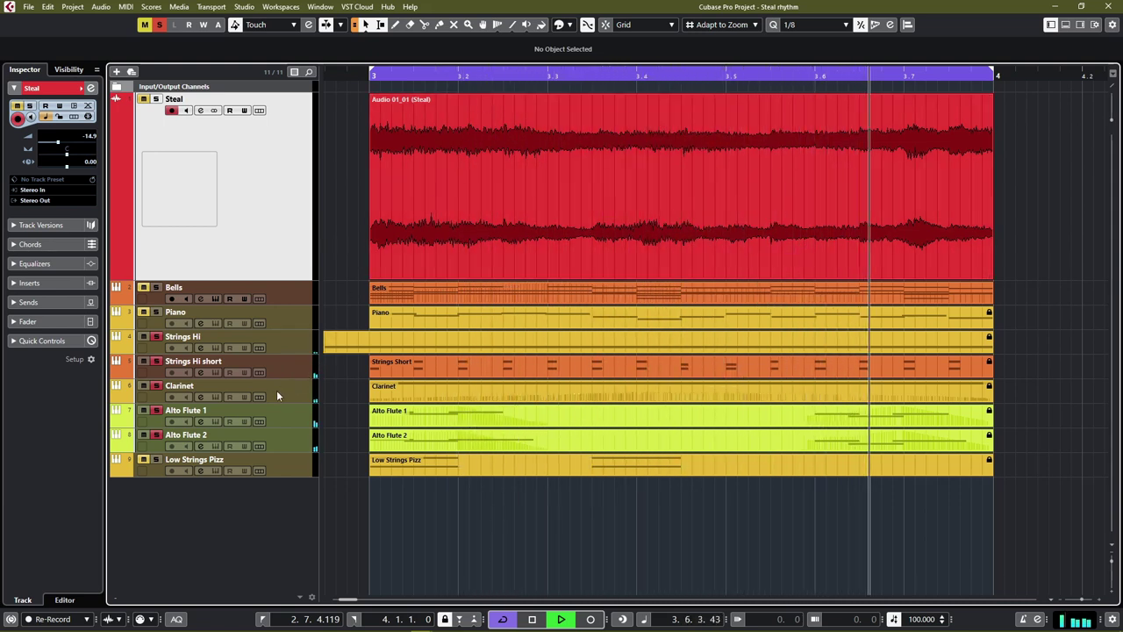
key("space")
Step: Solo Low Strings Pizz, Bells and Piano, play from the left locator, and select Bells
left_click(155, 460)
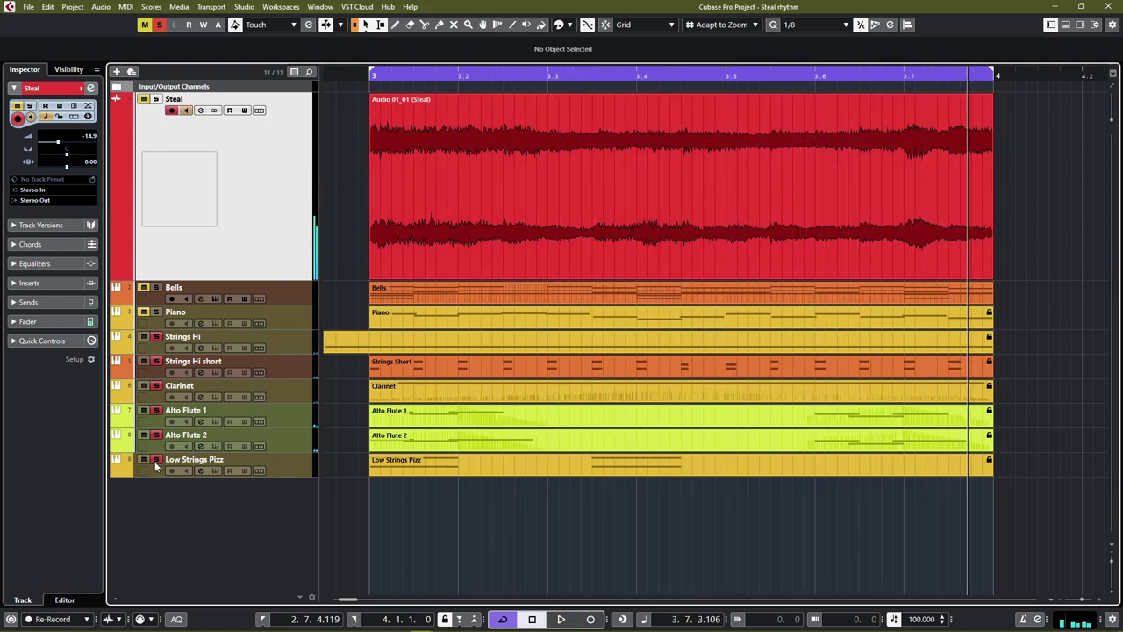
left_click(158, 289)
left_click(157, 312)
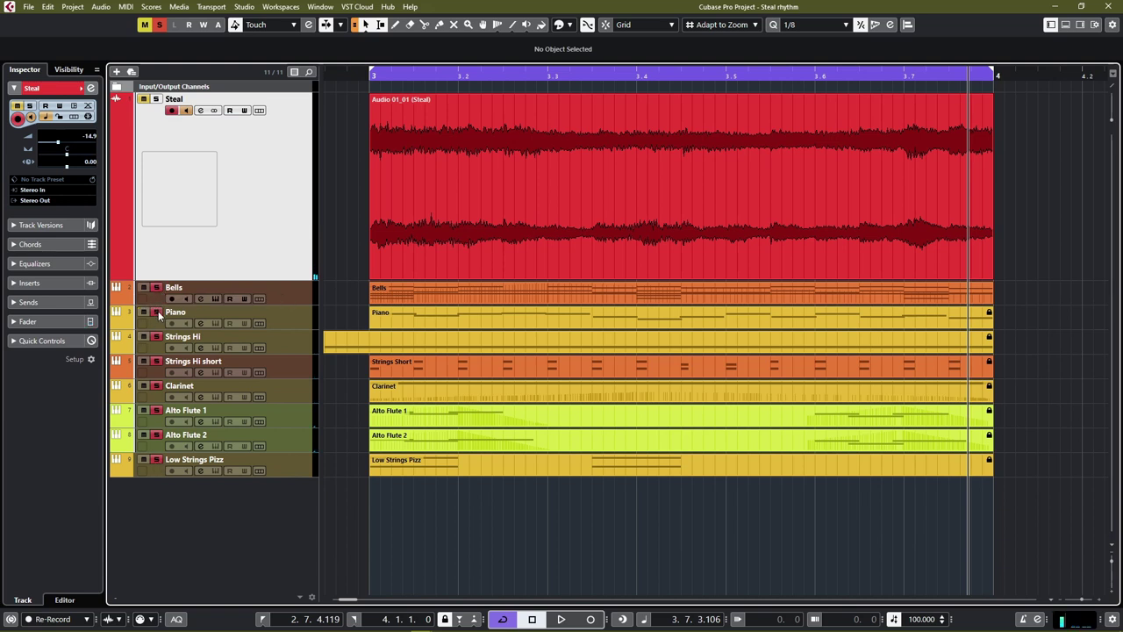
key("space")
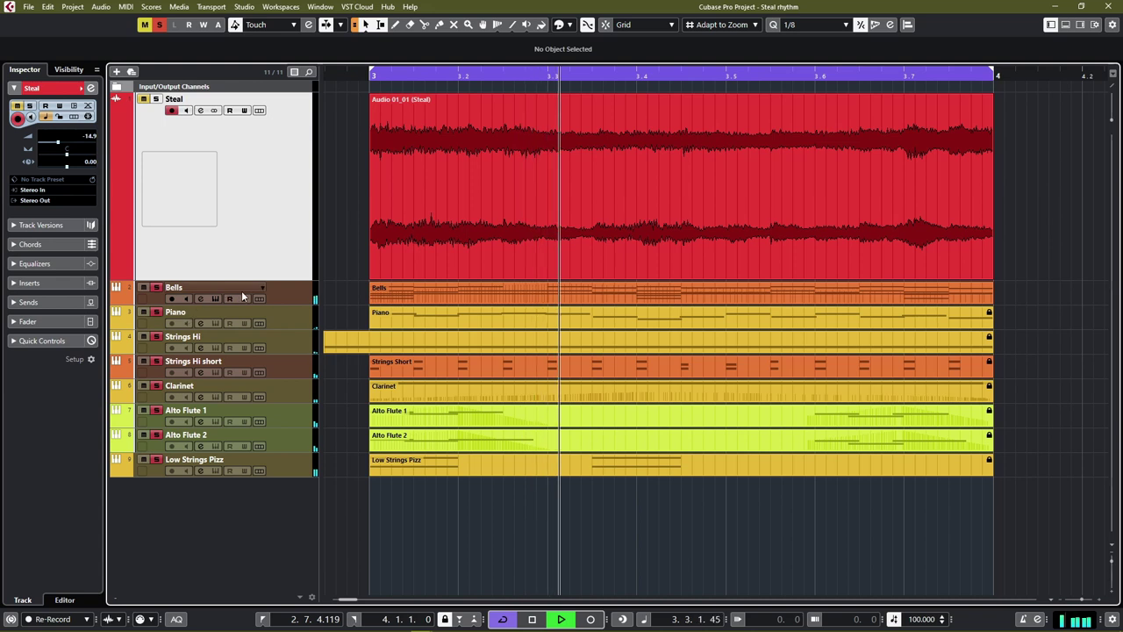
left_click(268, 291)
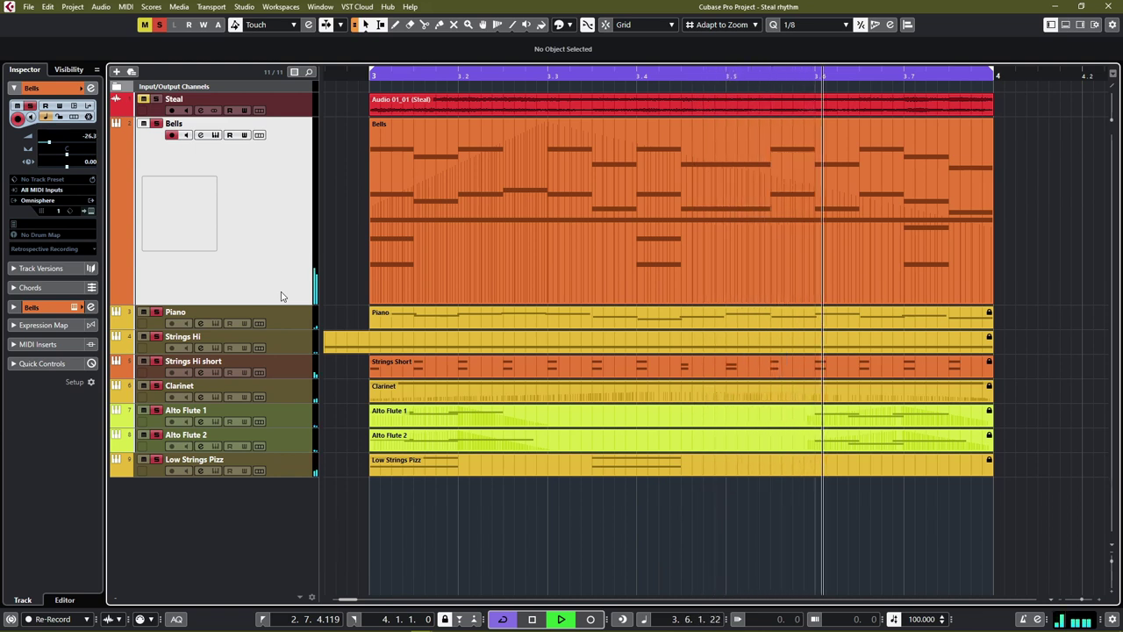
Step: Unmute and solo the Steal track, audition it from bar 3, then unsolo it
key("space")
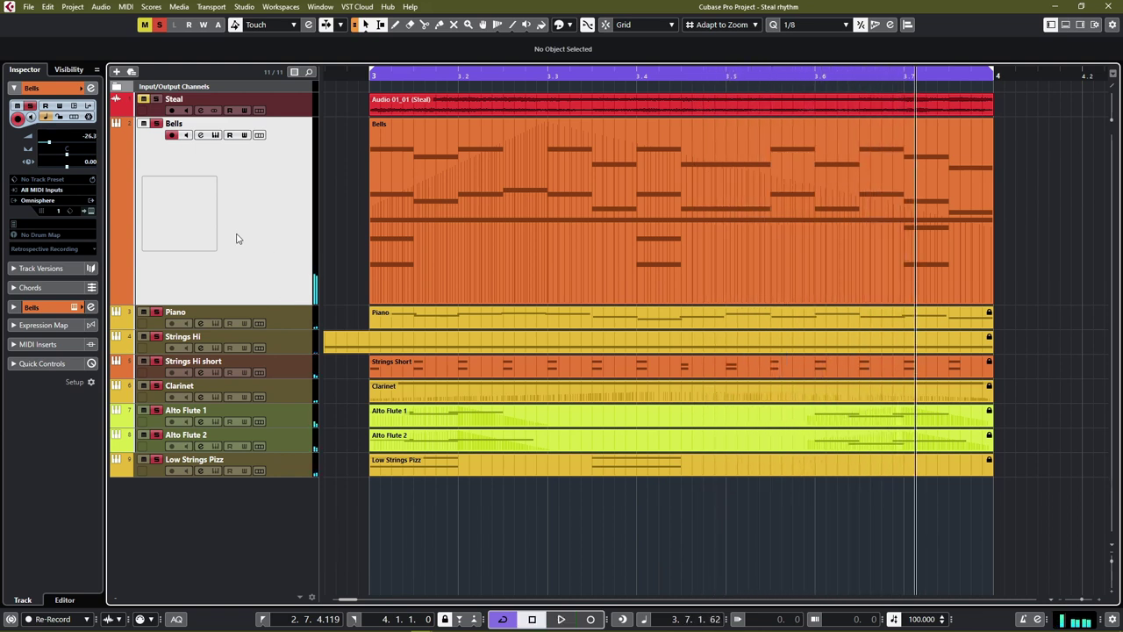
left_click(154, 98)
left_click(157, 100)
key("space")
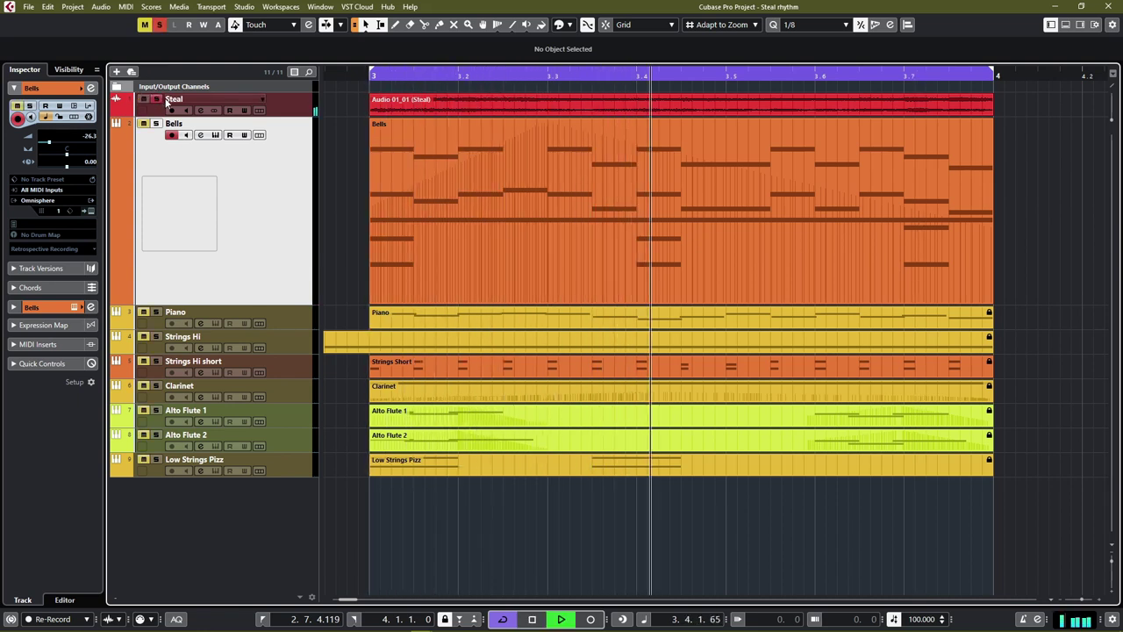
key("space")
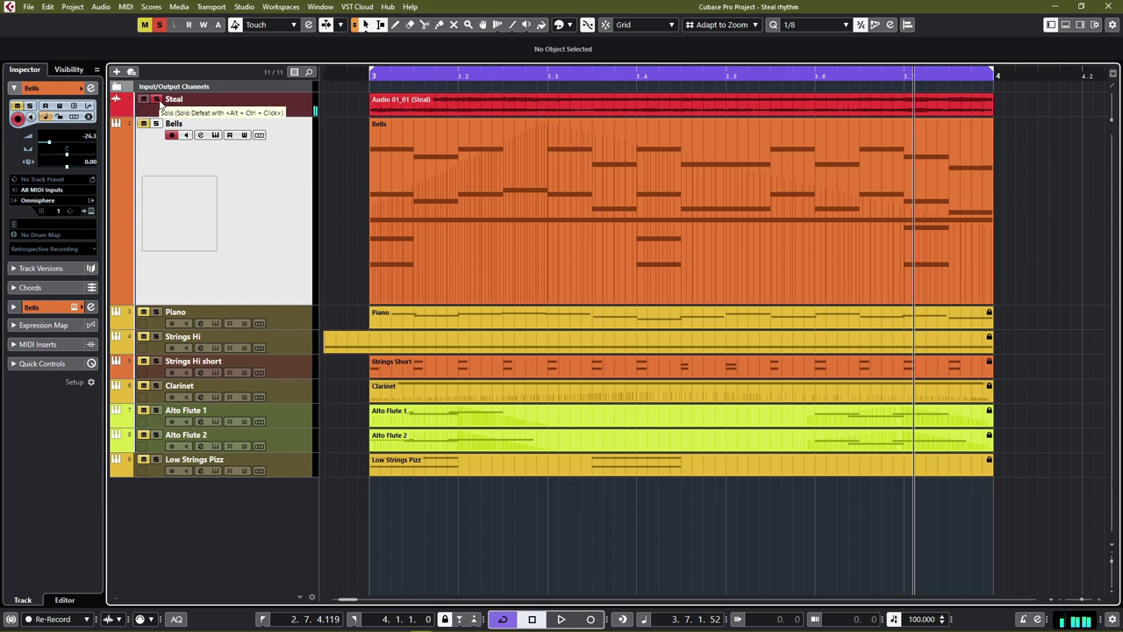
left_click(159, 102)
key("space")
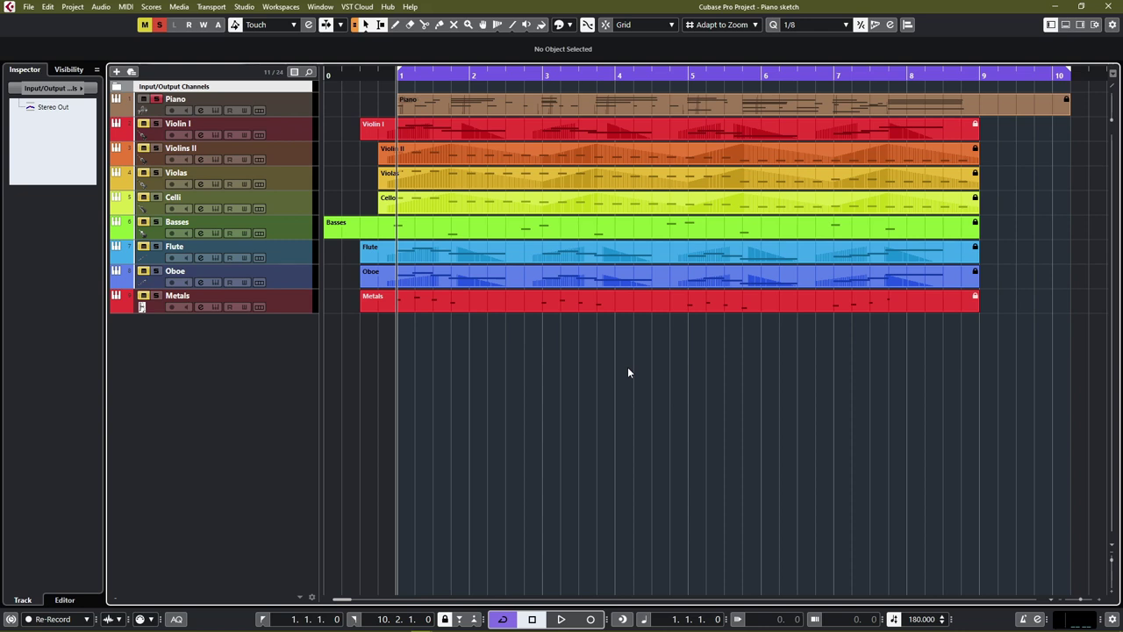
key("space")
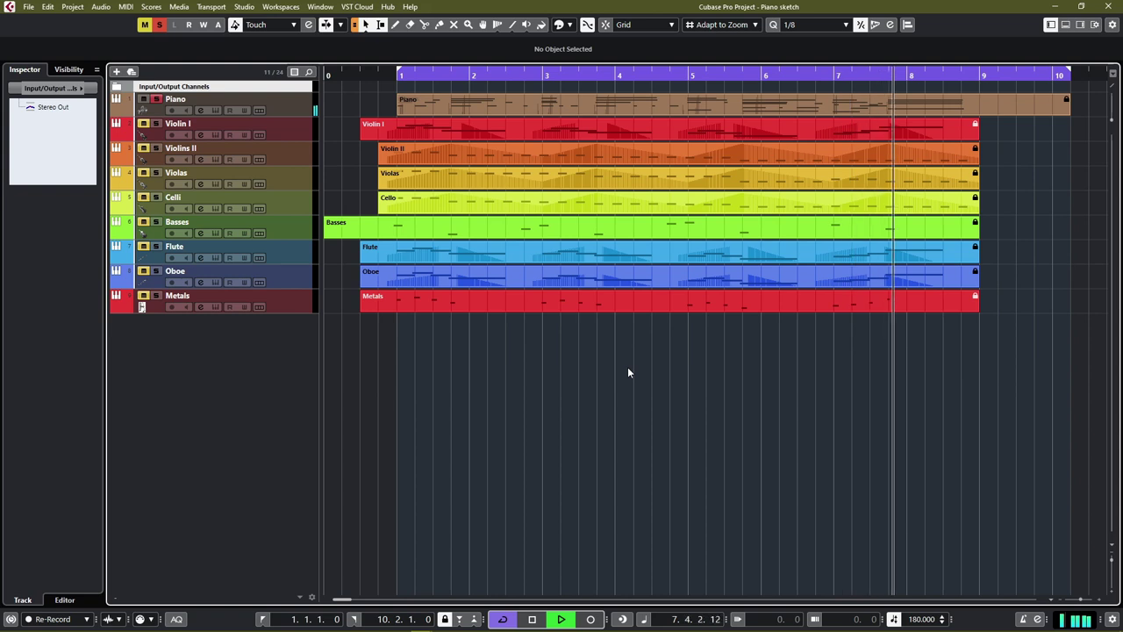
key("space")
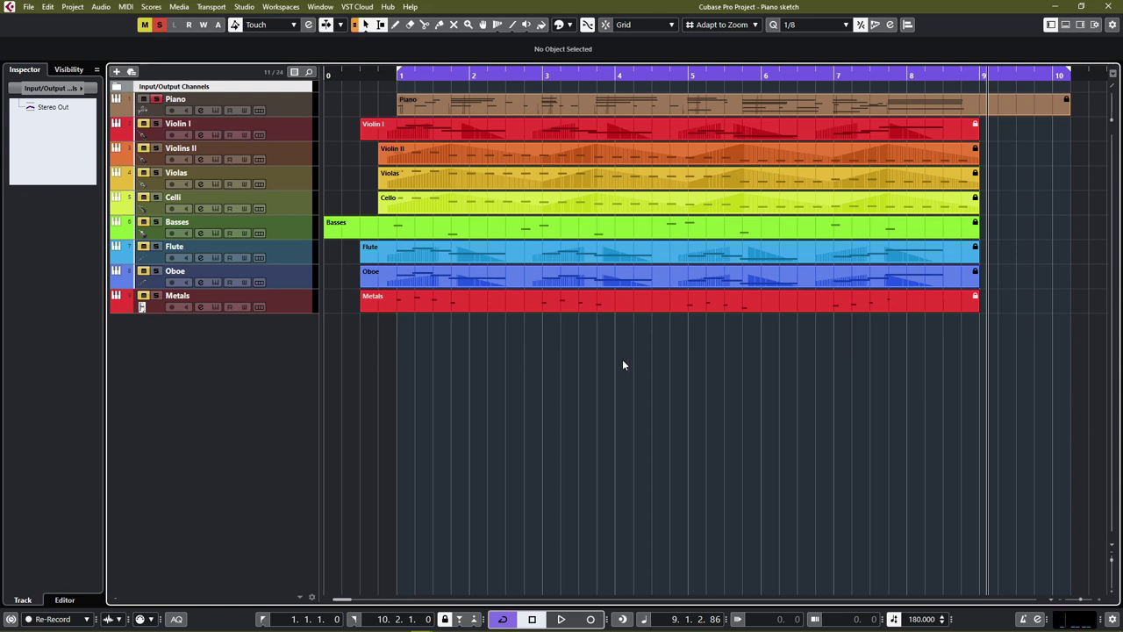
Step: Unsolo and mute Piano, play the orchestration from the start, then clear all mutes
left_click(159, 100)
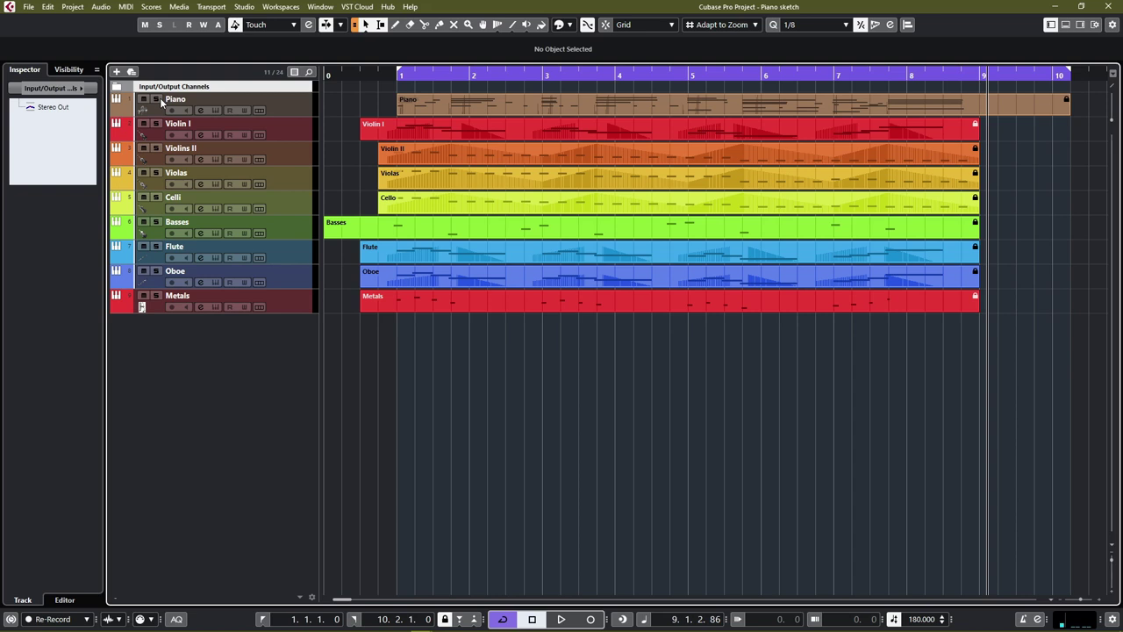
left_click(144, 99)
key("Home")
key("space")
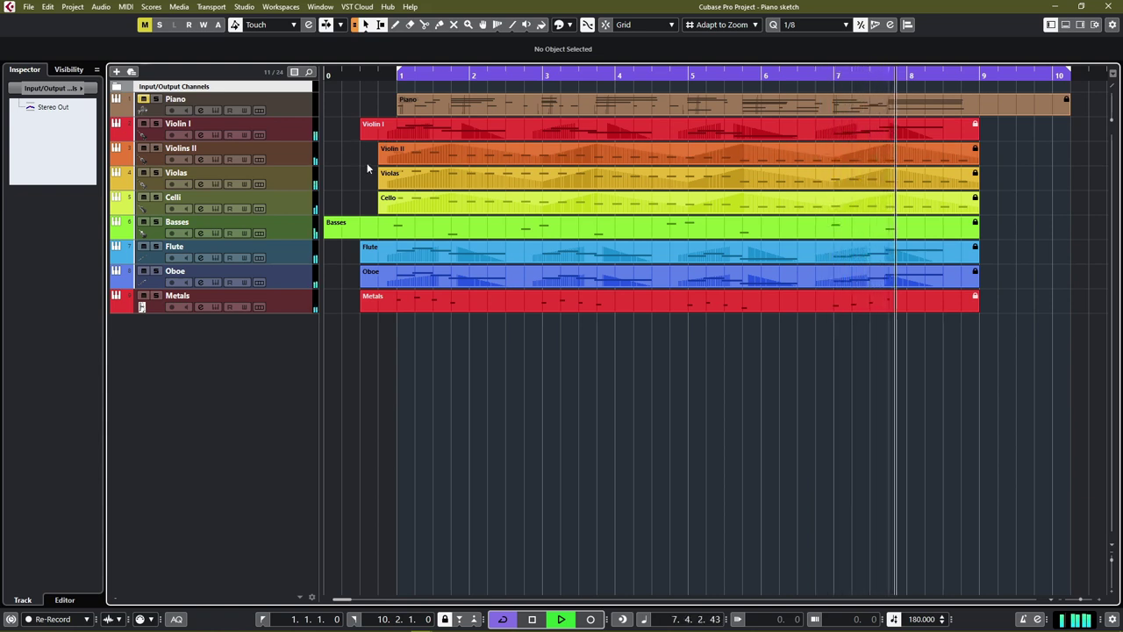
key("space")
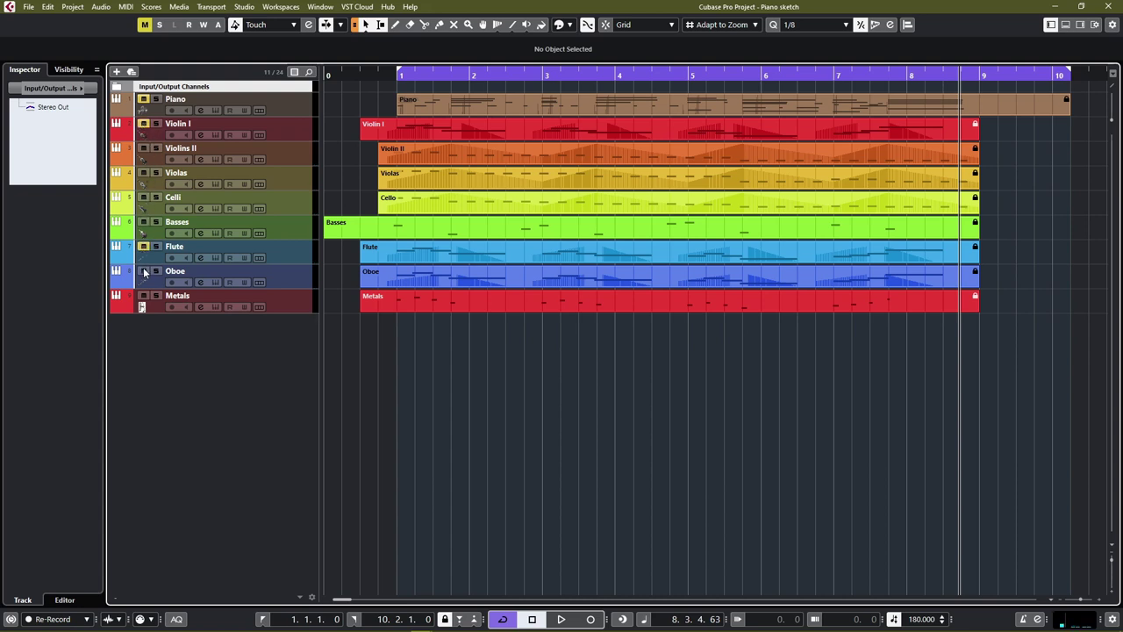
key("space")
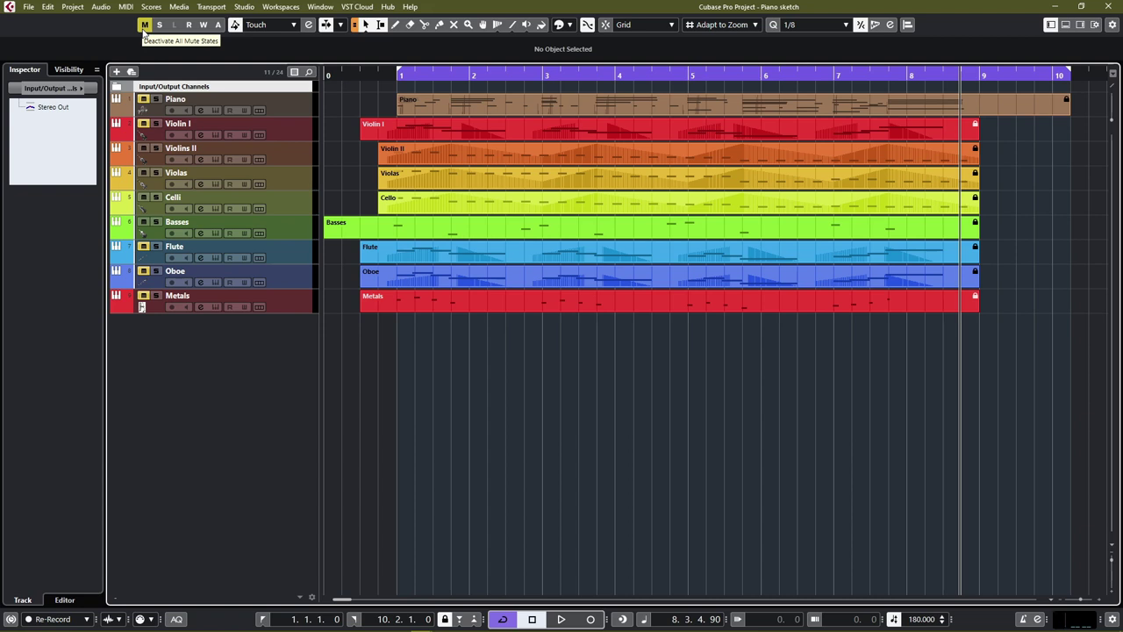
left_click(143, 26)
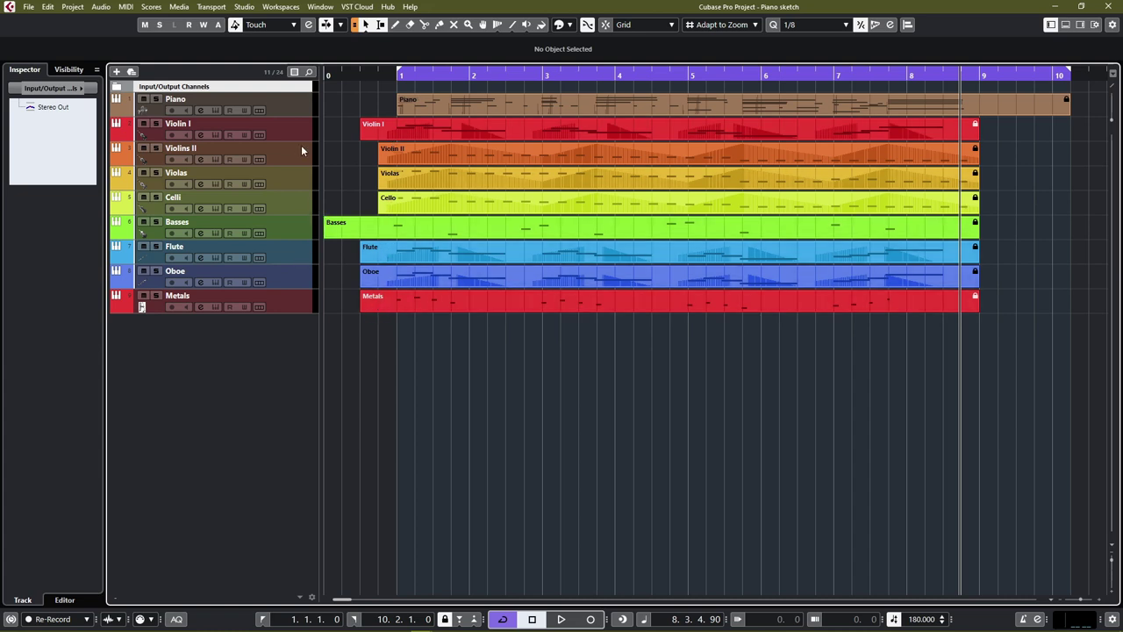
Step: Play from bar 1 and mute the Piano track during playback
key("KP_1")
key("space")
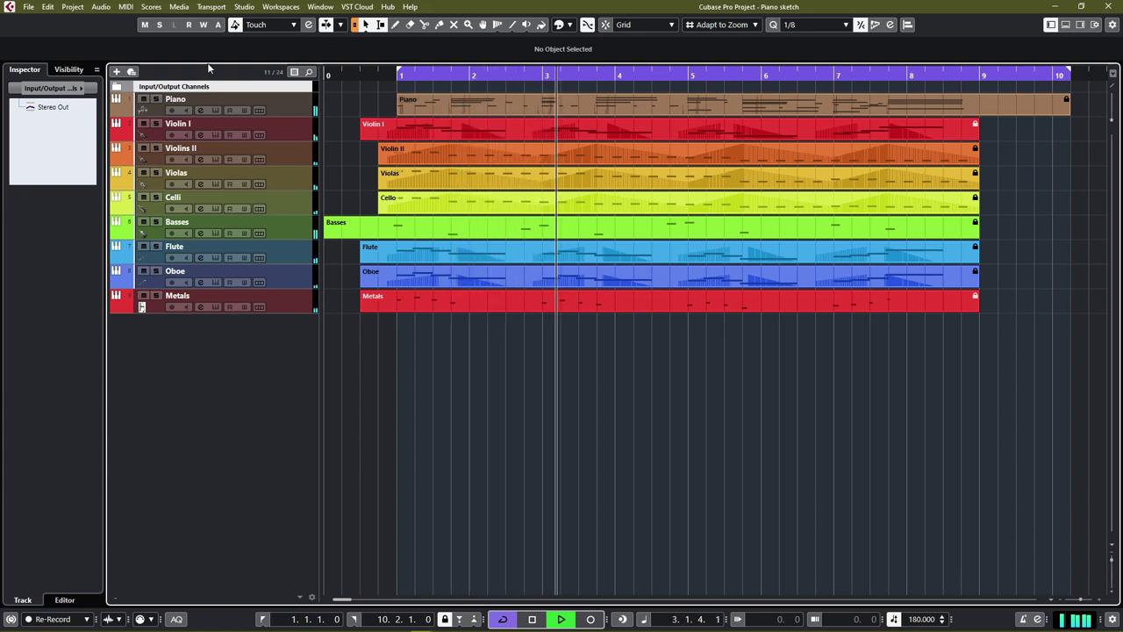
left_click(143, 99)
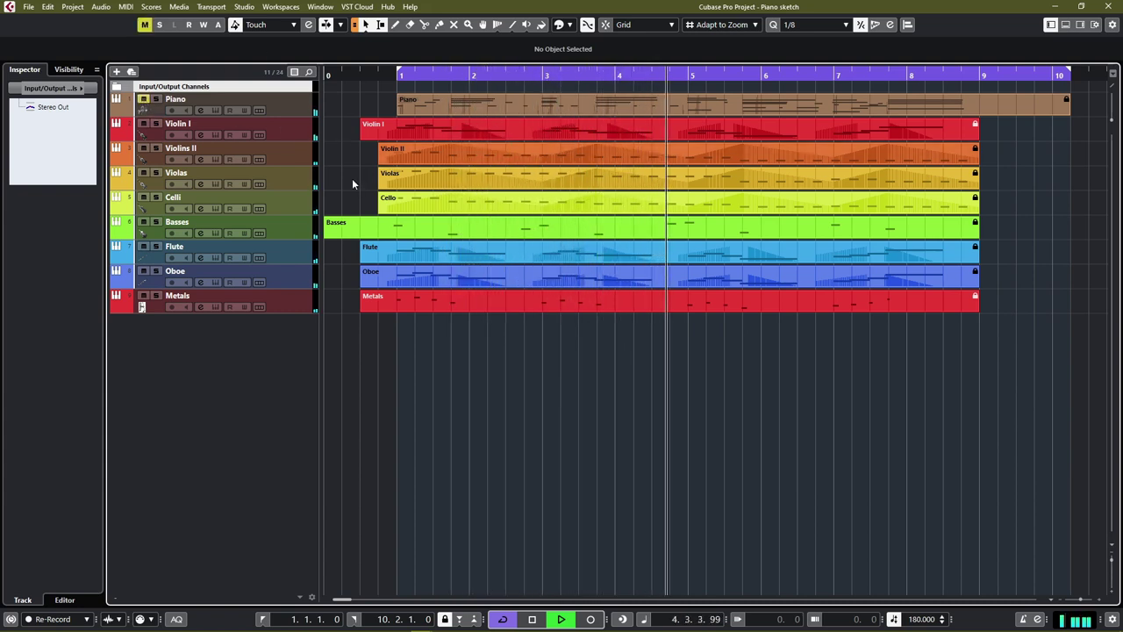